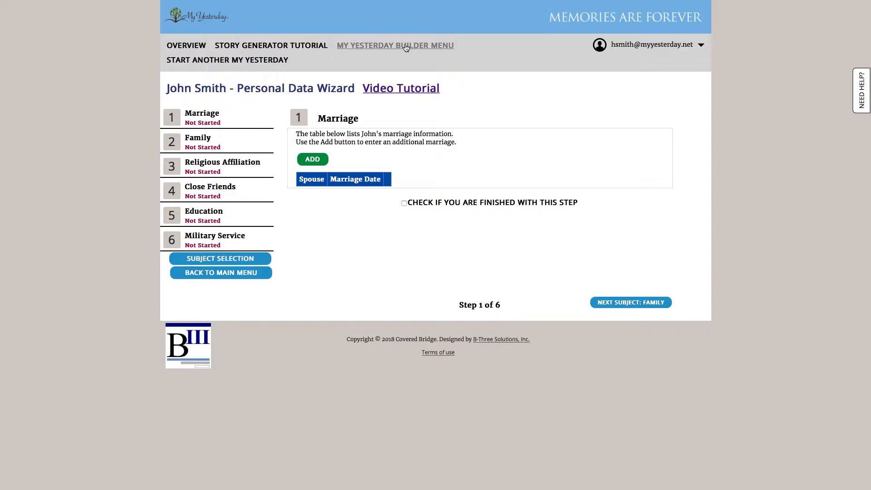
- Uncheck Military Service in Subject Selection and return to the five-step Personal Data Wizard
click(374, 47)
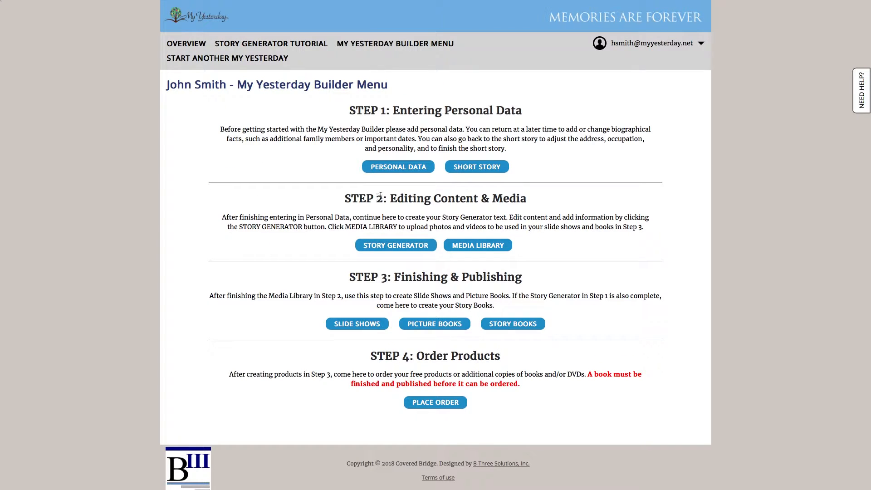
click(400, 167)
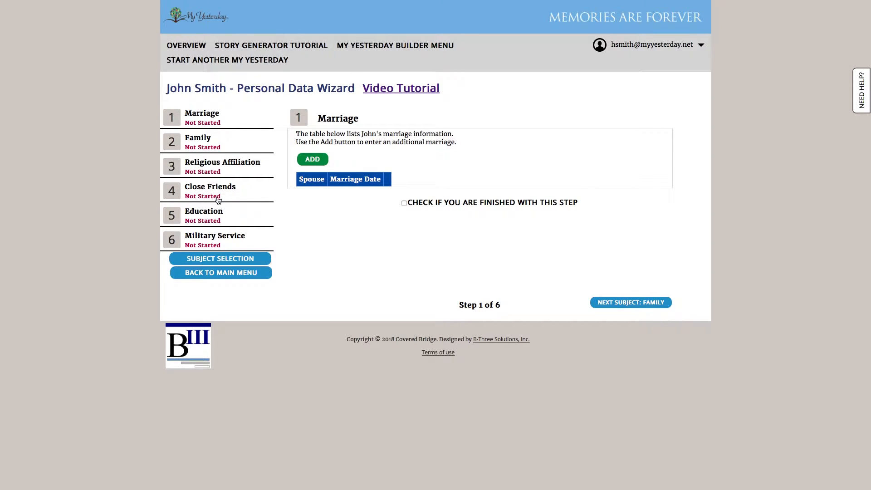
click(222, 266)
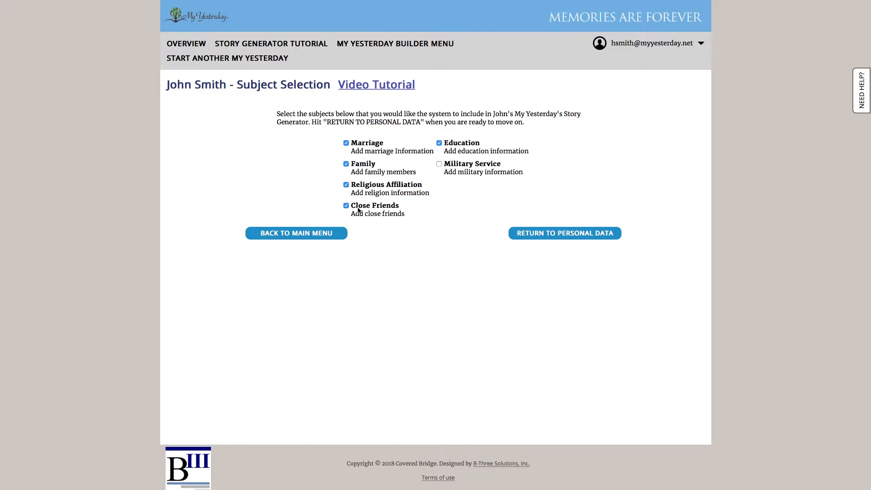
click(586, 238)
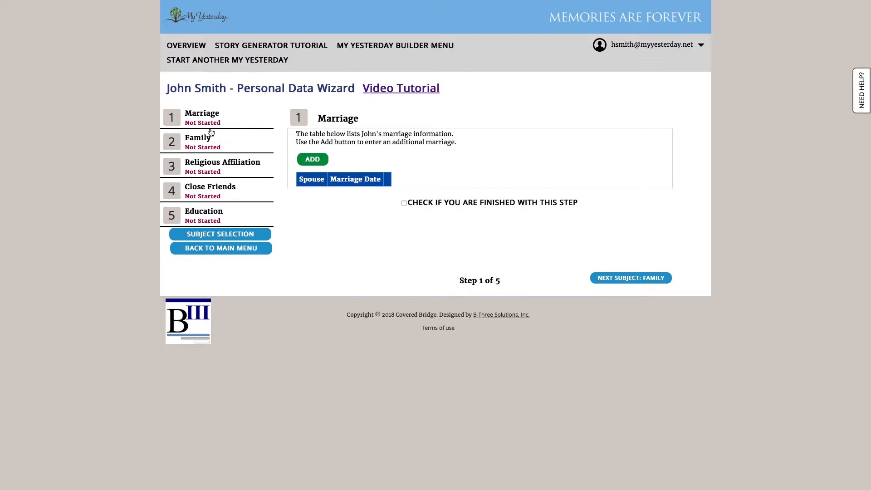
- Add a marriage record for a Mrs spouse with her first name, the honoree's surname, Female
click(313, 164)
click(277, 221)
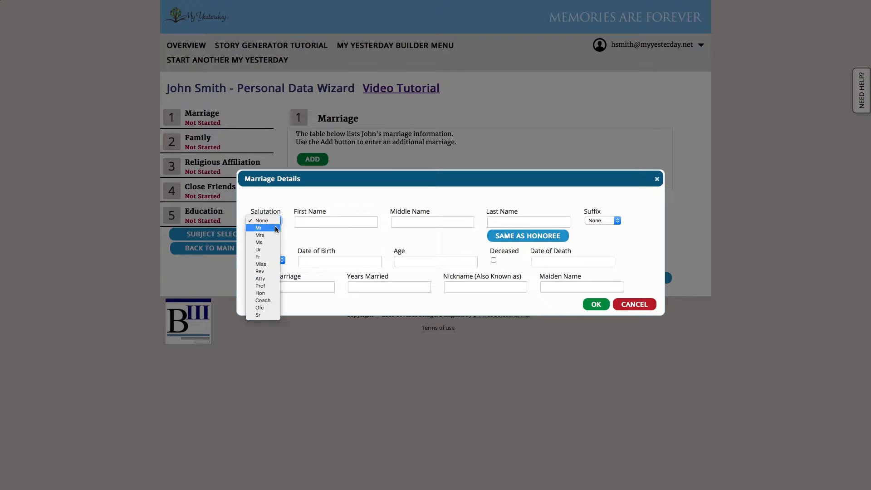
click(263, 239)
click(312, 222)
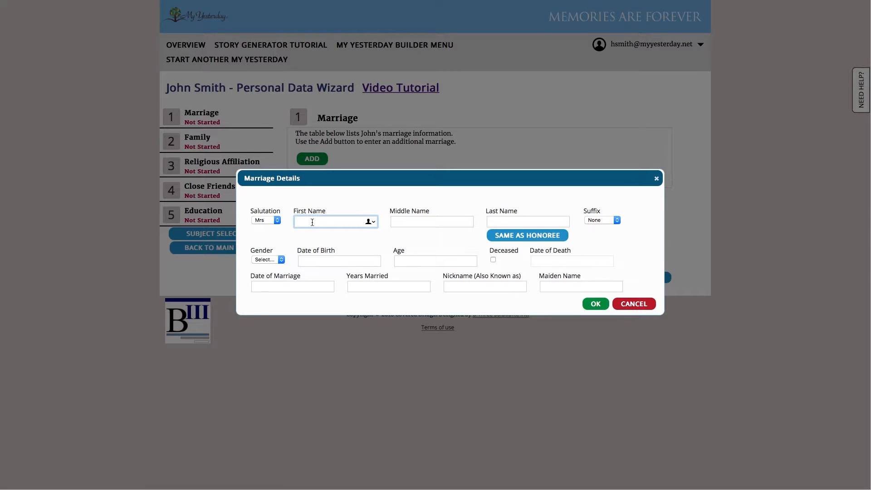
text(Mary)
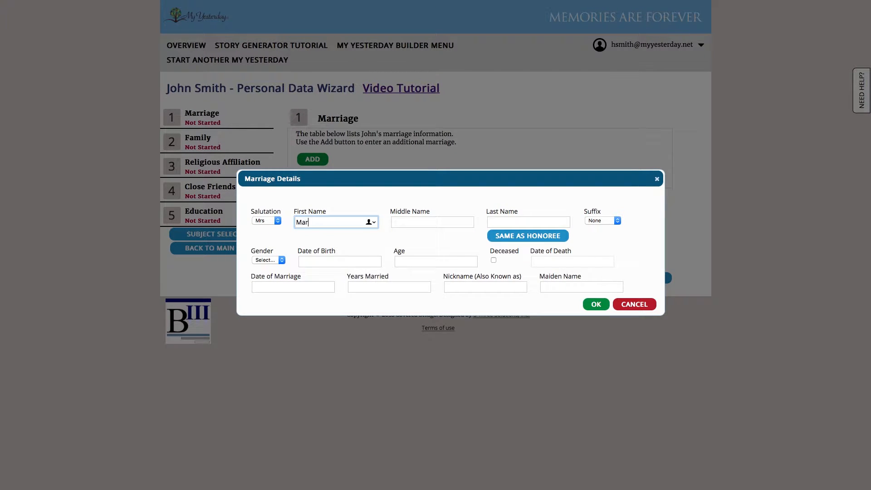
key(Tab)
key(Tab)
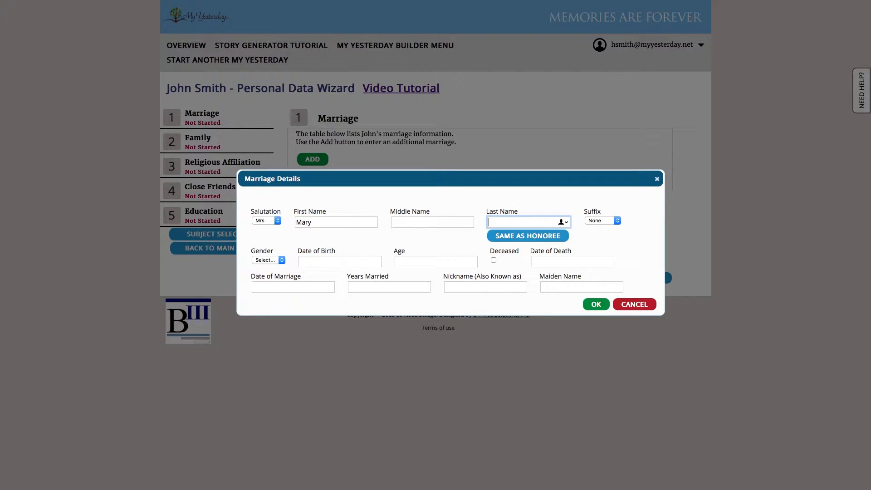
click(532, 237)
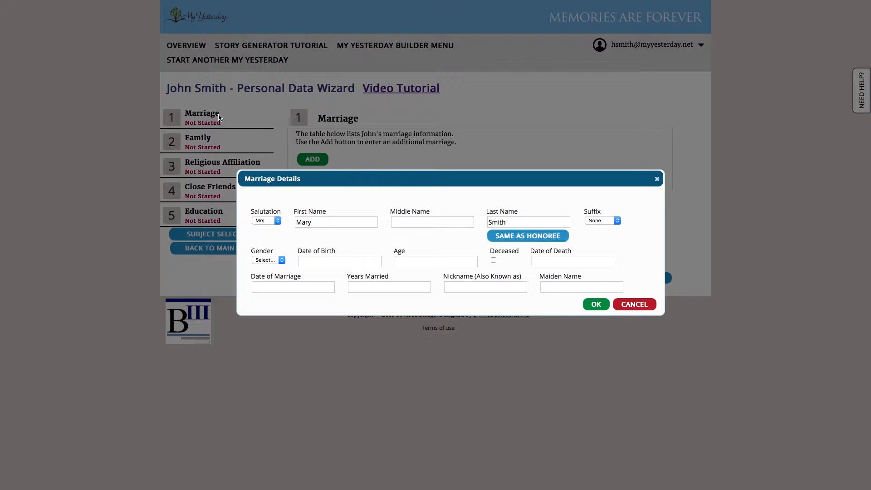
click(281, 259)
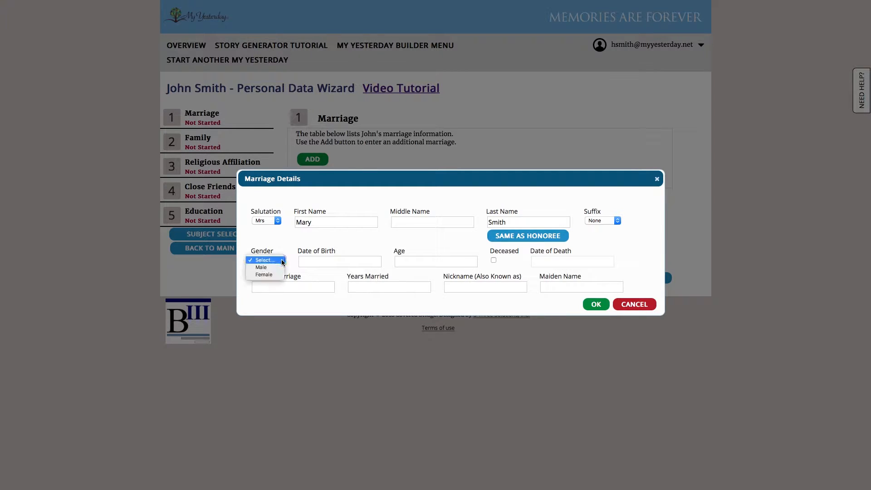
click(272, 275)
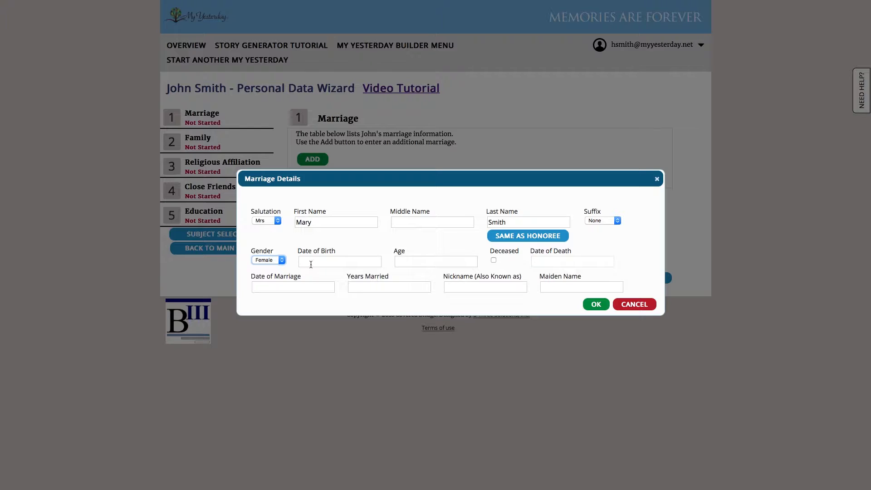
- Enter the spouse's birth date 05/05/1950, marriage date 06/06/1972 and 46 years married
click(311, 263)
text(05)
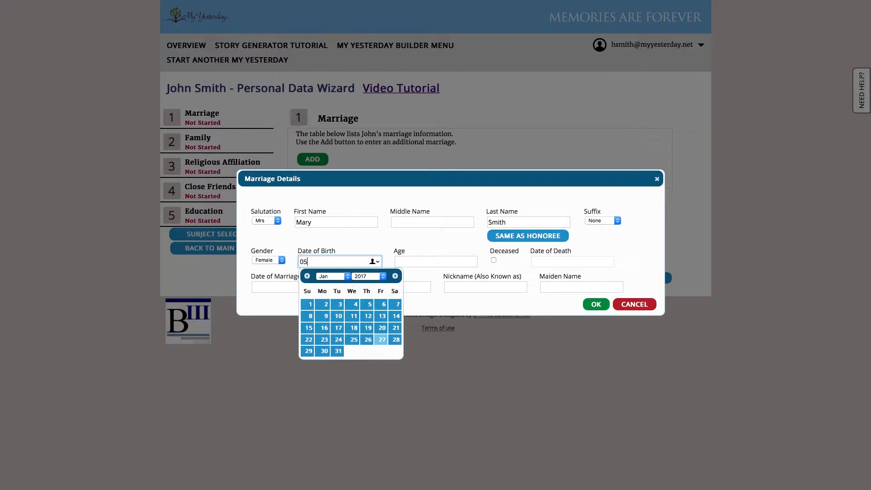
key(BackSpace)
text(5/05/1950)
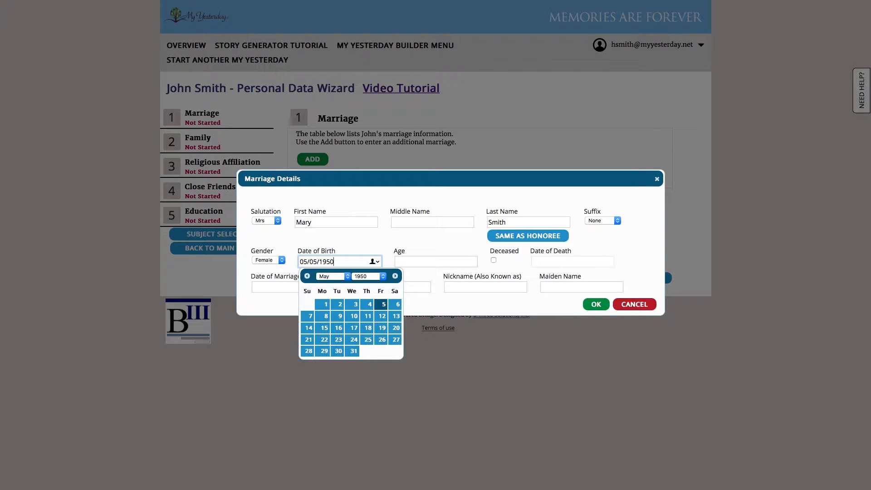
click(433, 266)
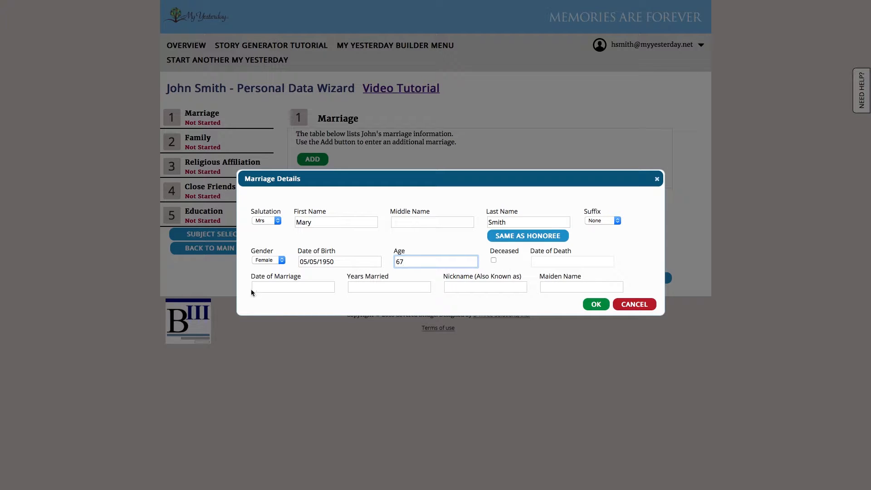
click(286, 288)
text(06)
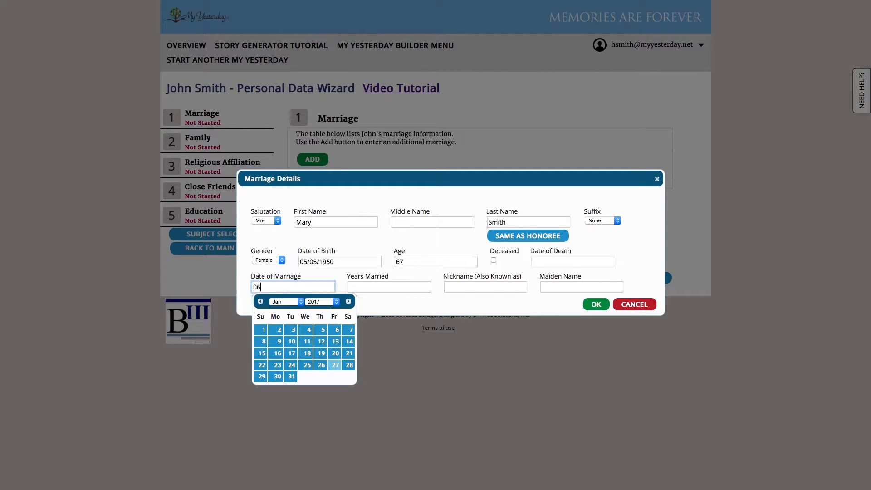
text(/06/1972)
click(385, 287)
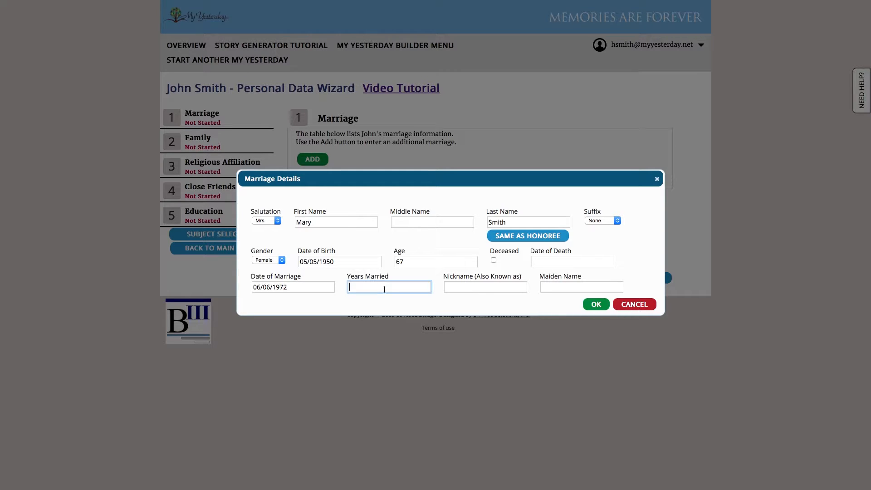
text(46)
click(484, 284)
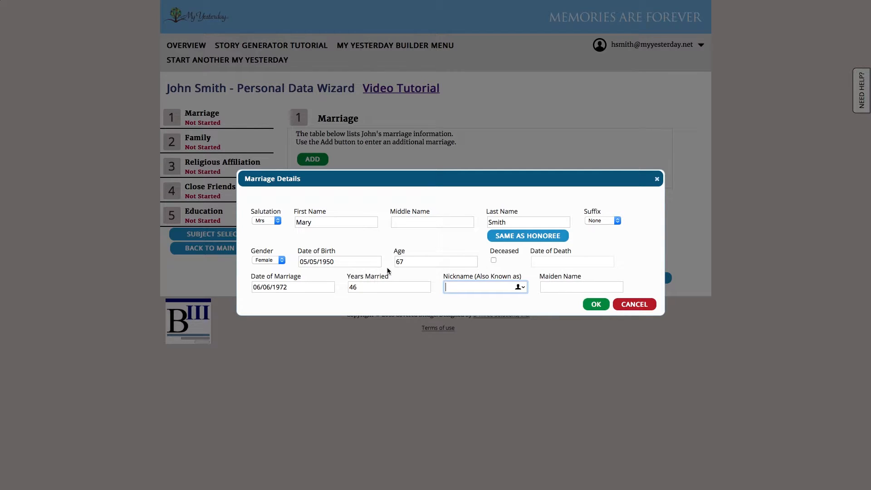
- Save the spouse's marriage details and advance to the Family step with Marriage complete
click(596, 304)
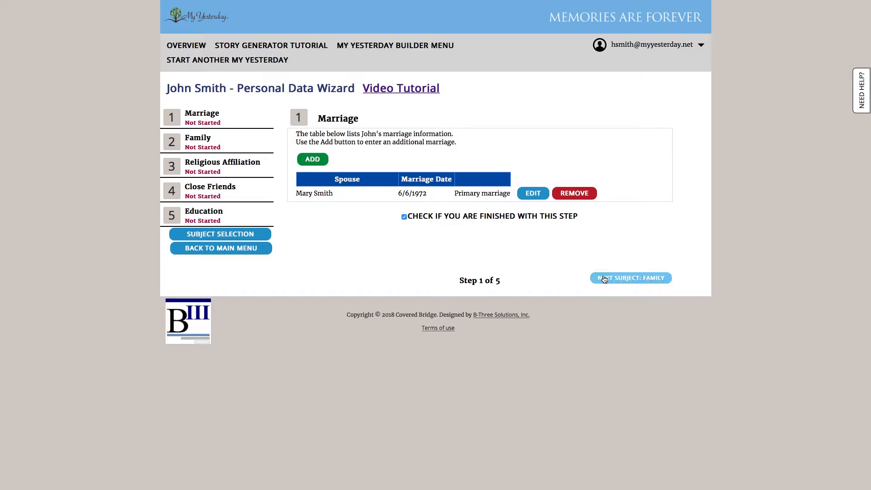
click(629, 279)
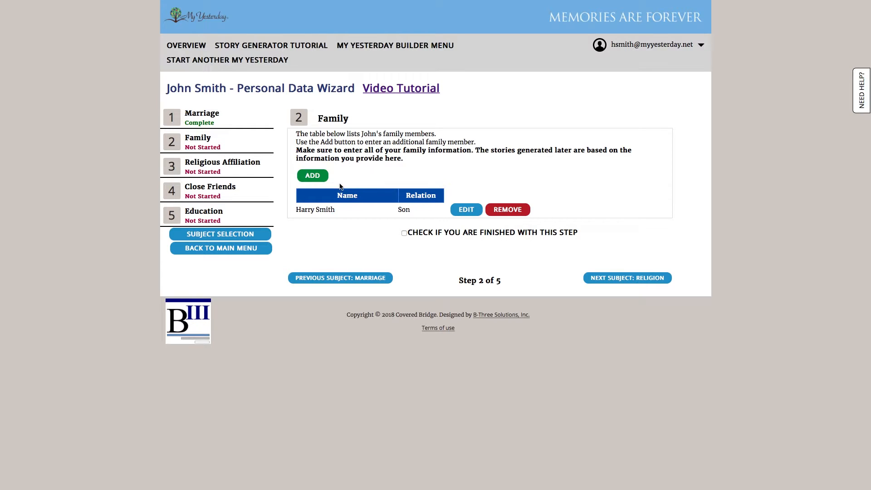
- Change the son's family record salutation to Mr and save it
click(462, 211)
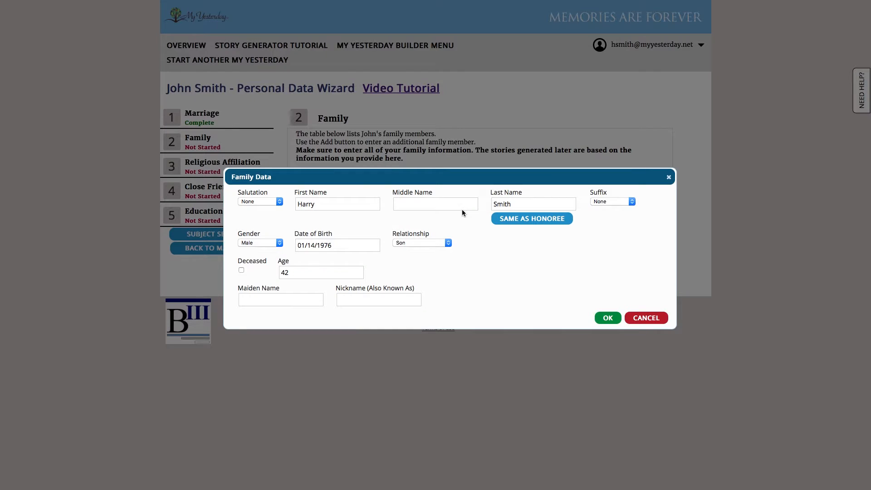
click(265, 202)
click(263, 209)
click(601, 316)
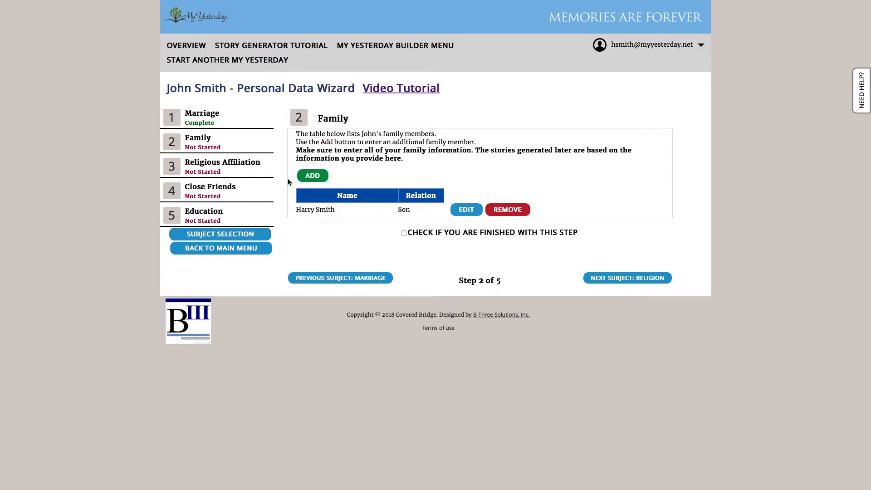
- Add a Mr family member with his first name, the honoree's surname, Male
click(312, 176)
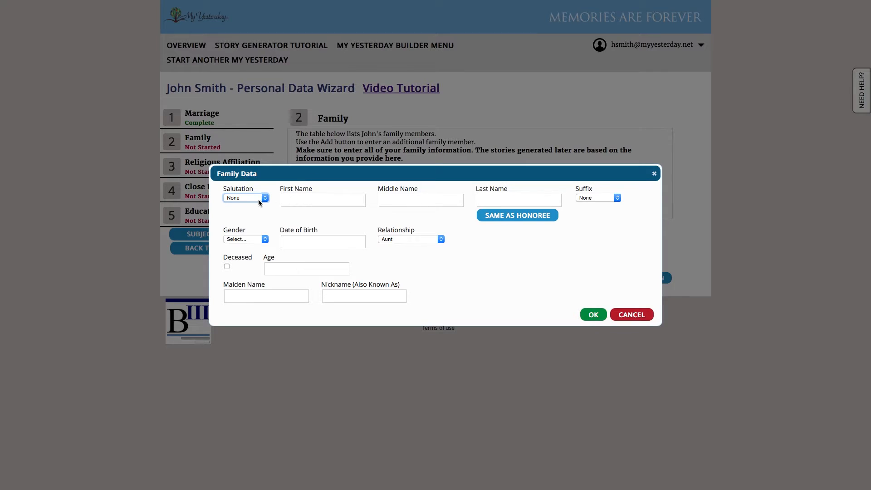
click(259, 200)
click(252, 205)
click(317, 202)
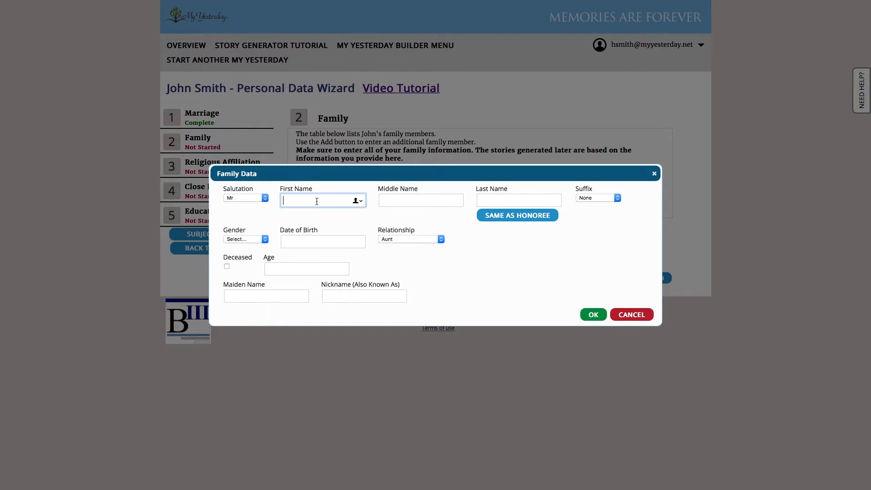
text(Dan)
key(Tab)
key(Tab)
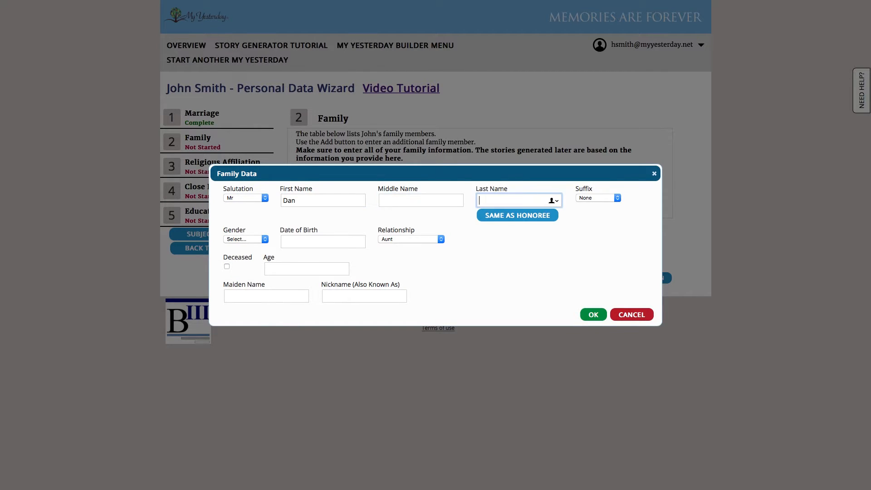
click(521, 219)
click(248, 239)
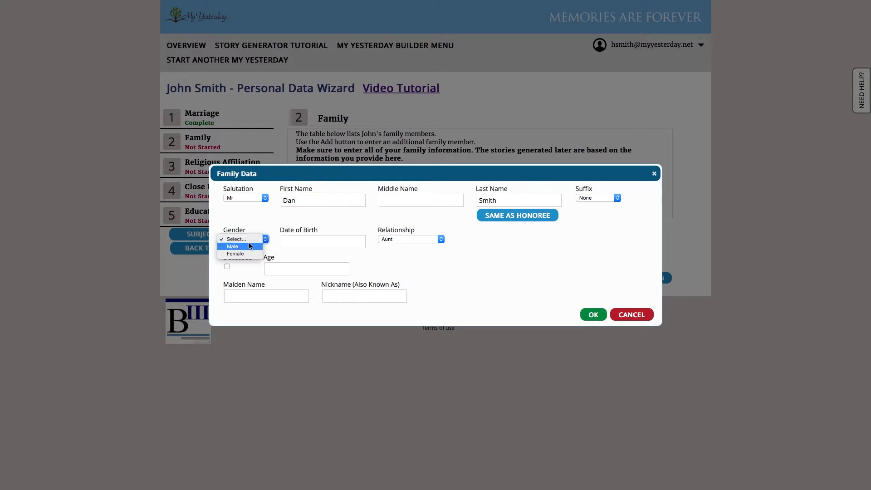
click(247, 250)
- Set him as deceased Father, born 02/15/1908, died 09/09/1990
click(299, 242)
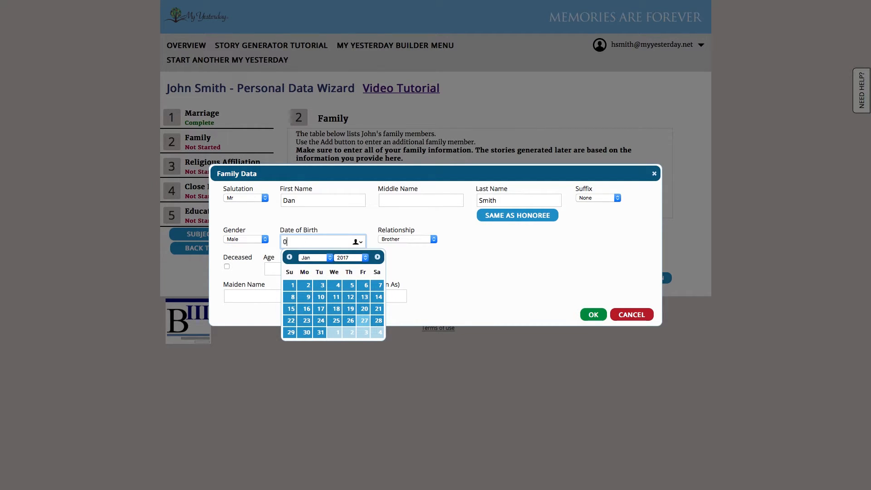
text(02/15/1908)
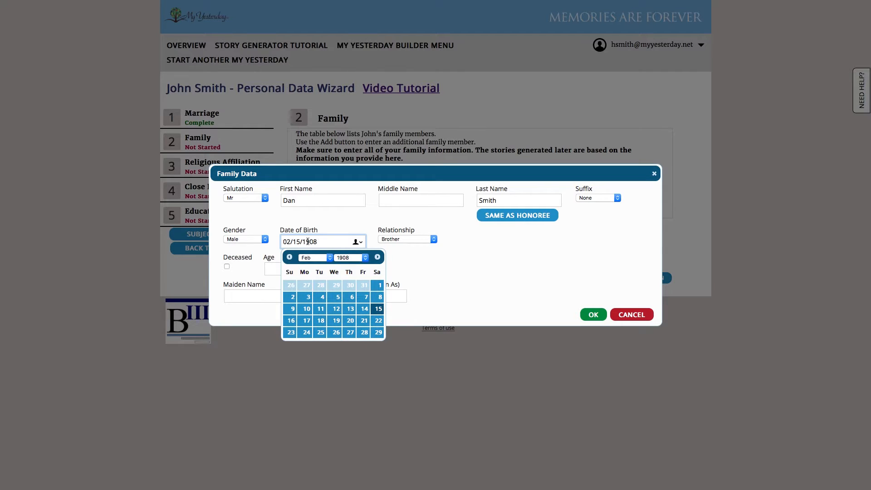
click(408, 238)
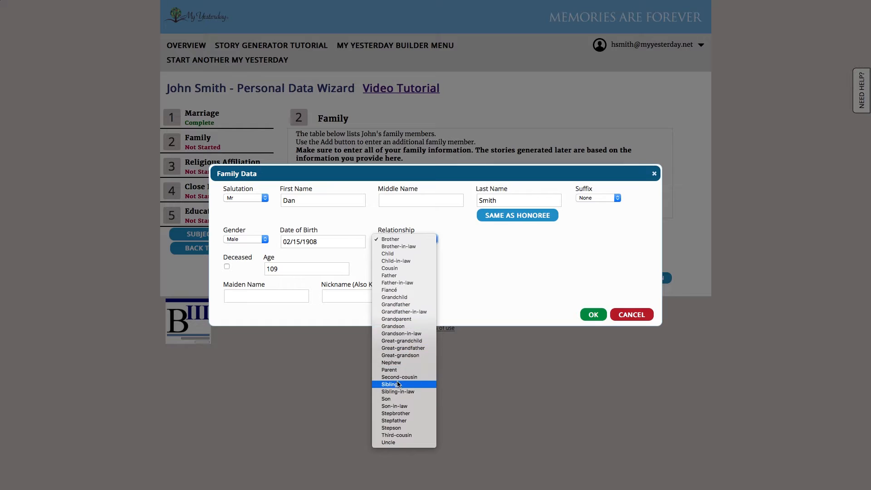
click(405, 276)
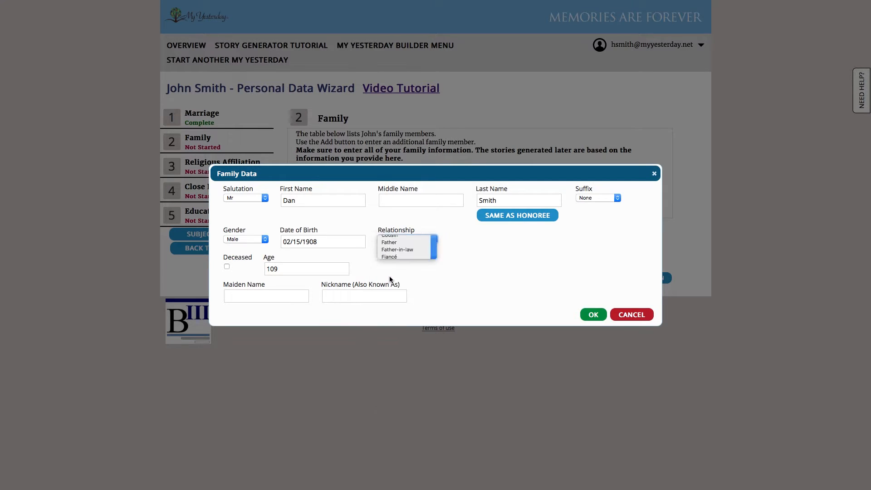
click(227, 266)
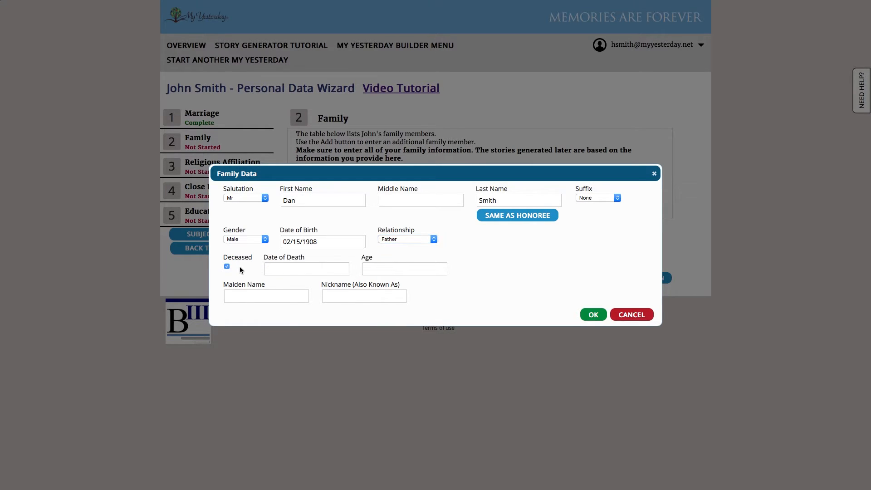
click(310, 272)
text(09/)
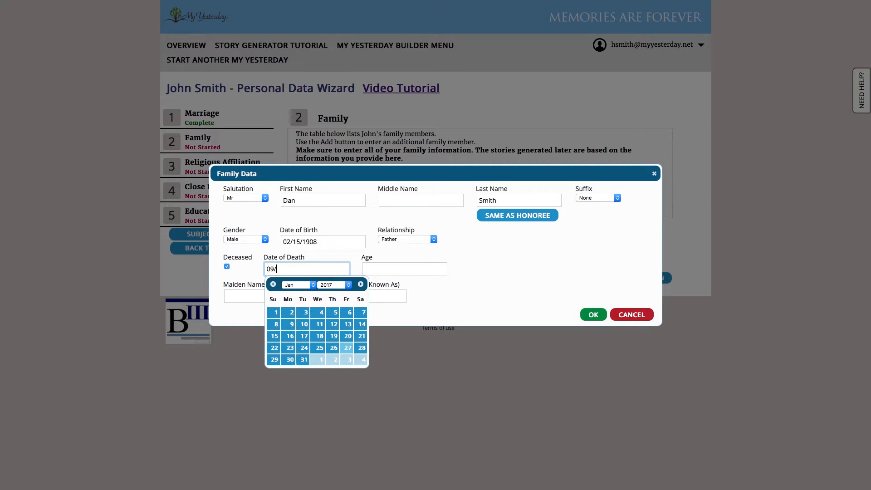
text(09/1990)
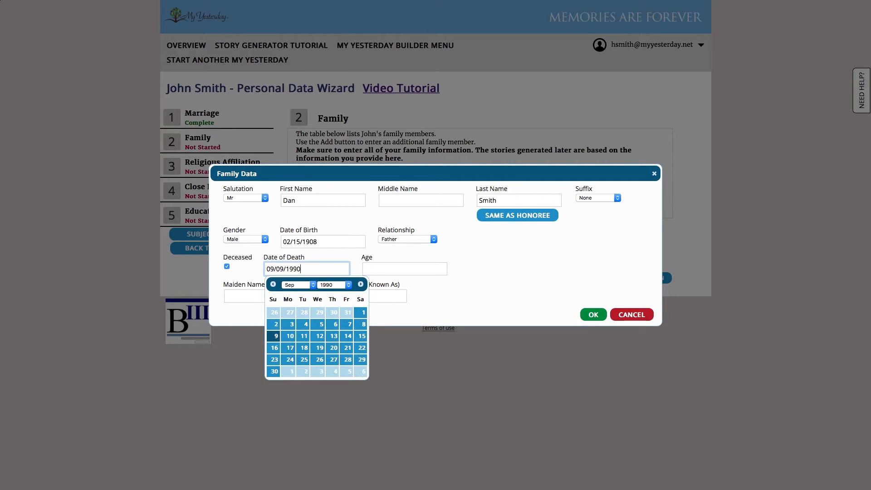
click(556, 263)
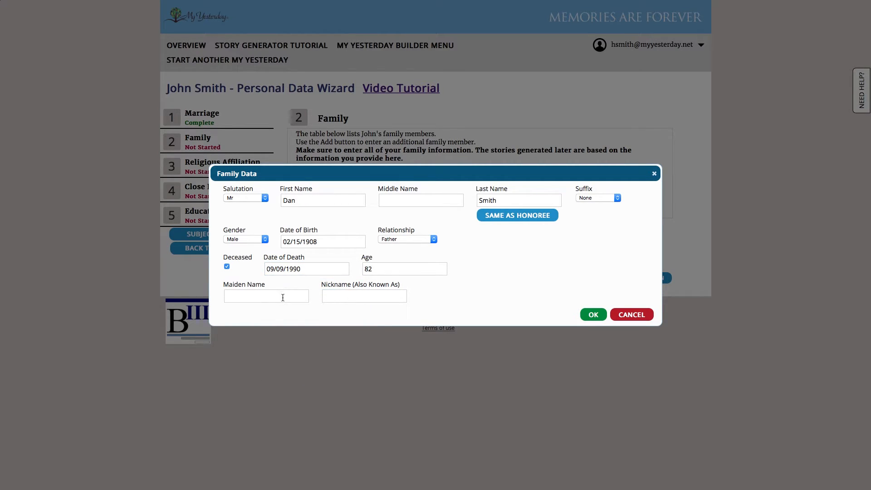
- Save the father and add a Mrs family member with first name, the honoree's surname, Female
click(593, 314)
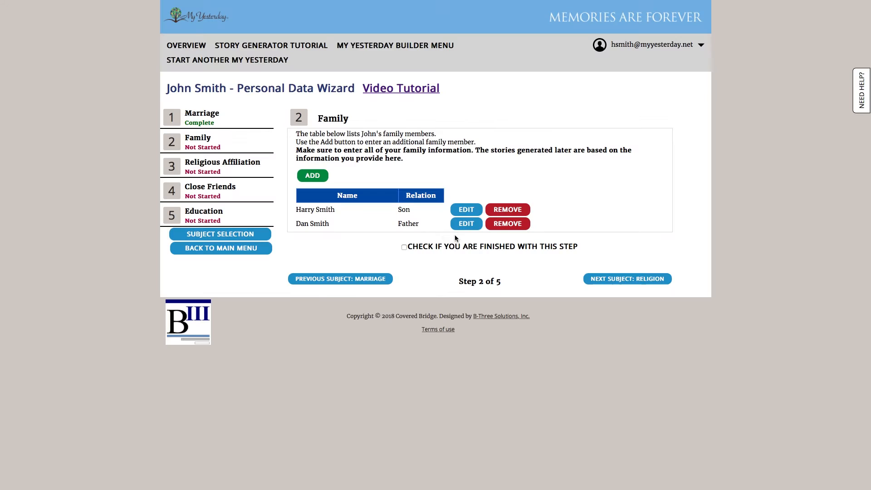
click(312, 176)
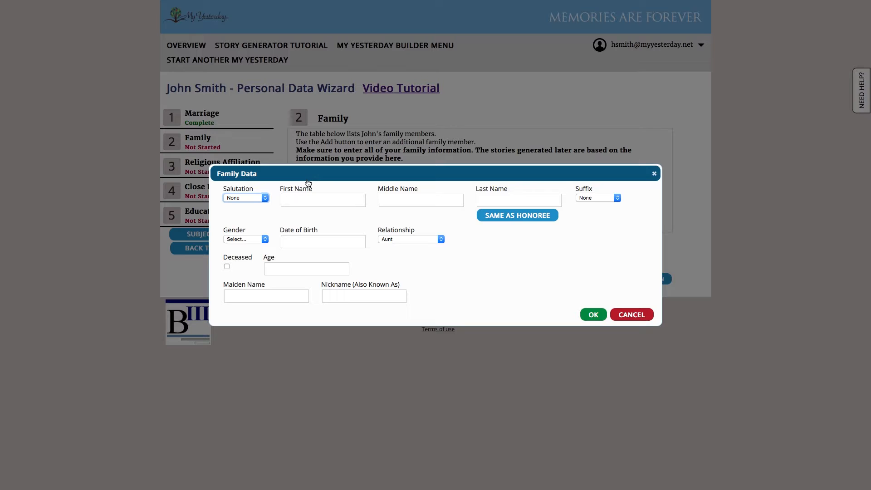
click(251, 199)
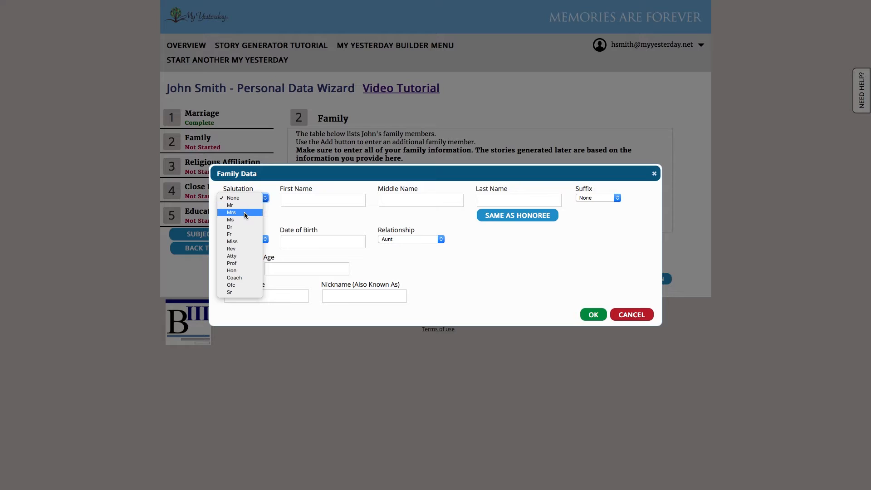
click(244, 211)
click(300, 199)
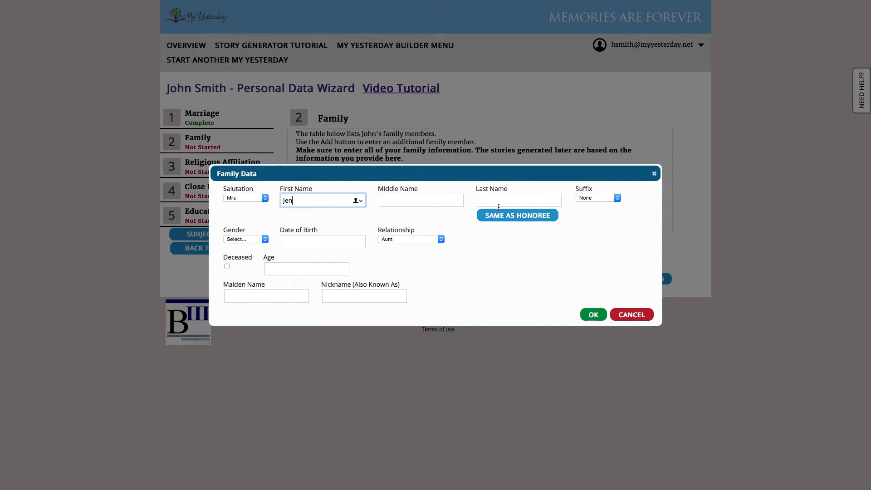
click(498, 206)
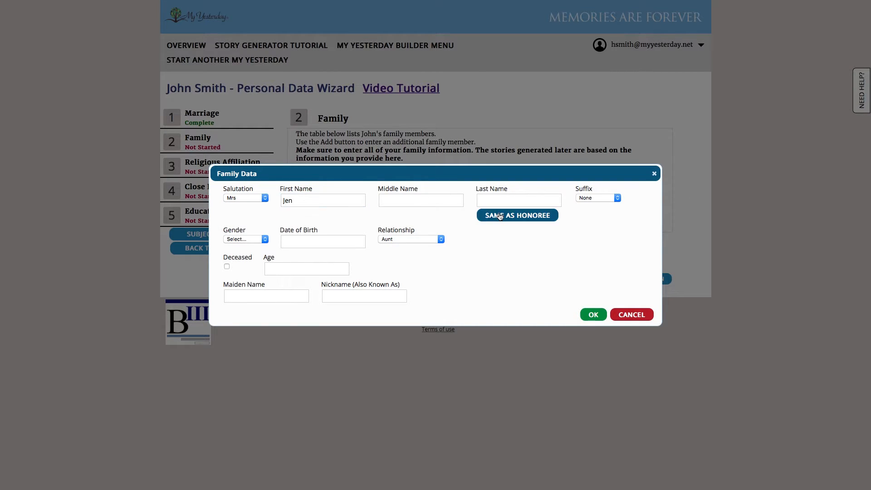
click(260, 239)
click(244, 254)
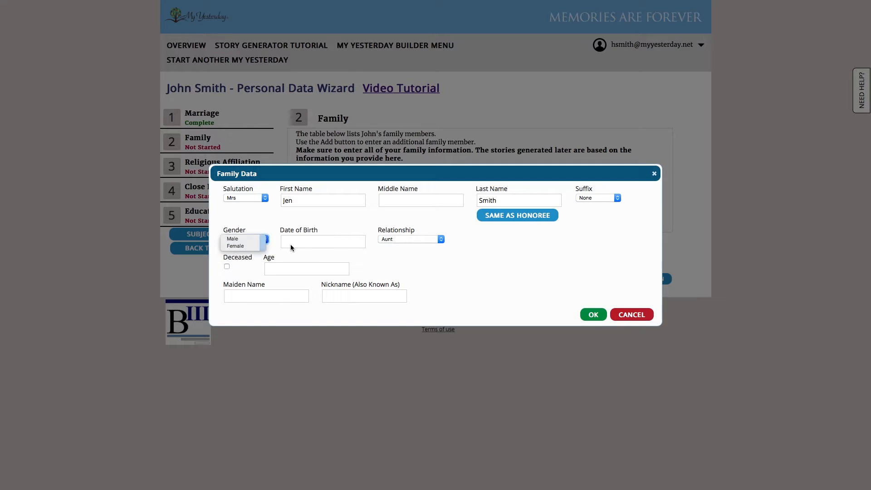
- Record her as deceased Mother, born 06/20/1911, died 08/05/1996, with maiden name, and save
click(299, 239)
text(06)
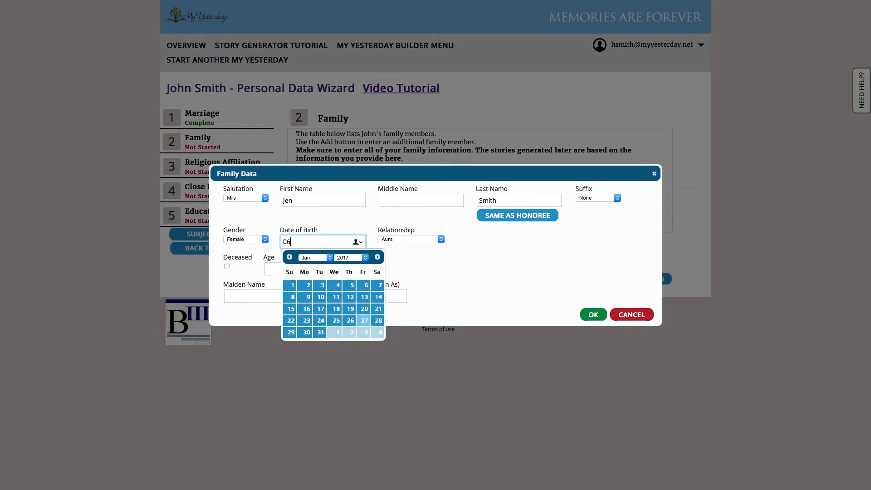
text(/20/19)
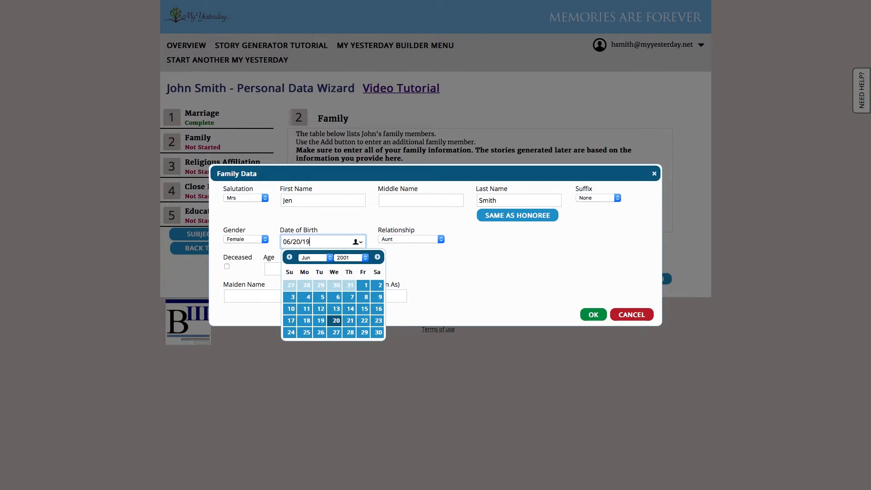
text(11)
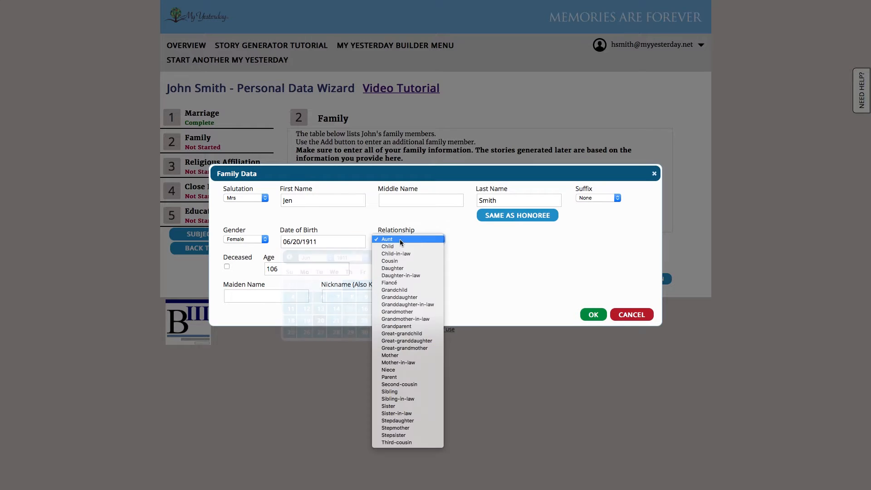
click(399, 238)
click(397, 356)
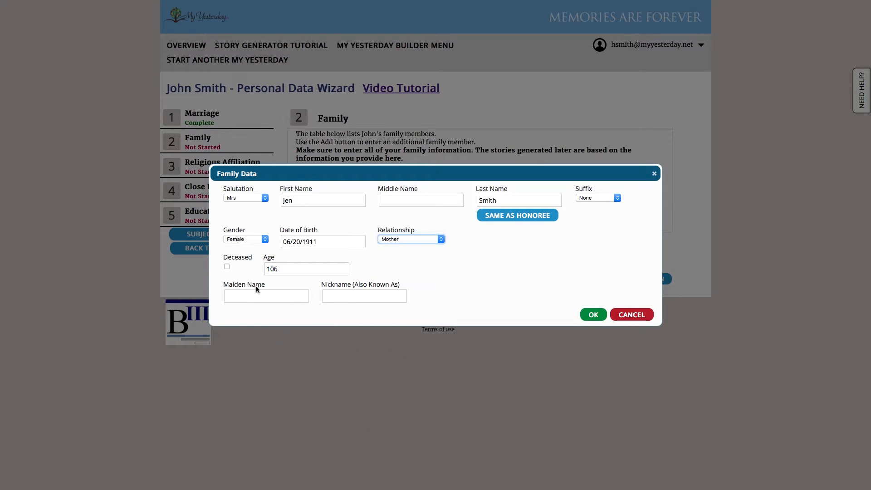
click(227, 267)
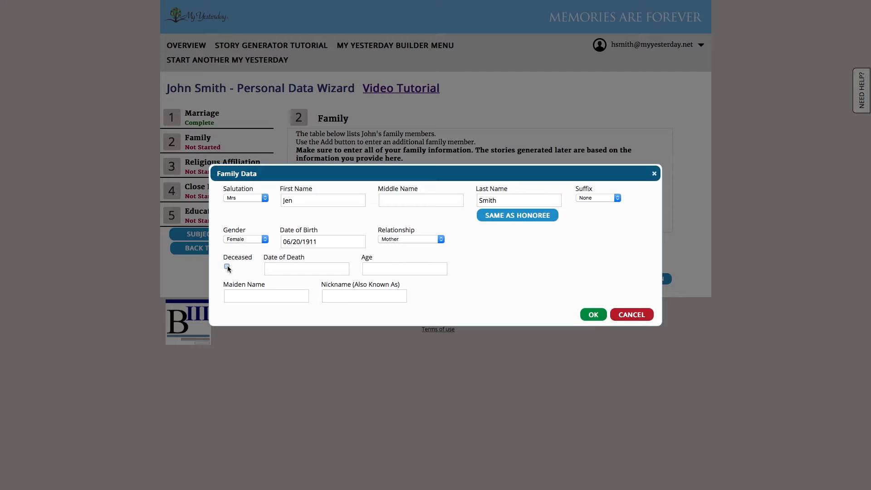
click(298, 271)
text(0)
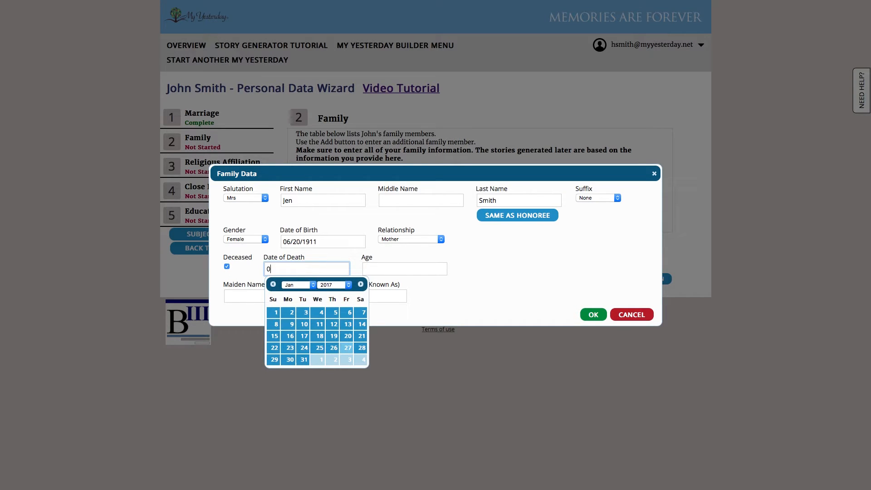
text(8/05/19)
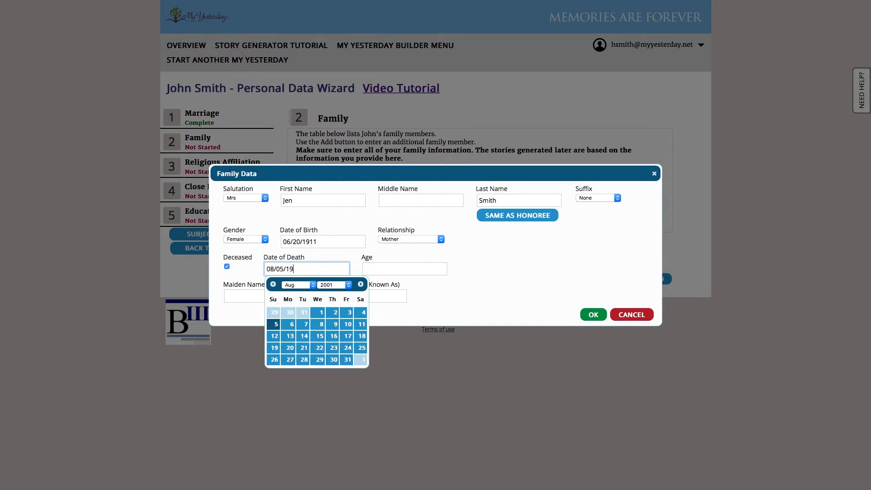
text(96)
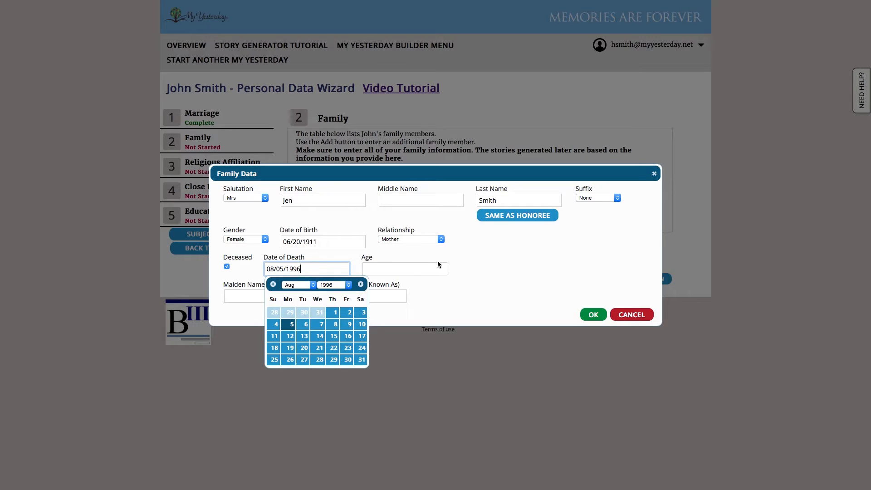
click(437, 267)
click(274, 293)
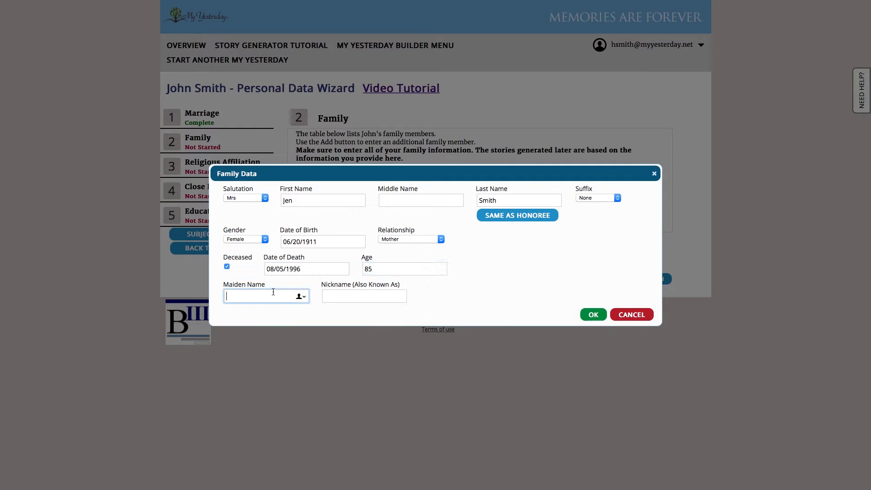
text(Kline)
click(582, 316)
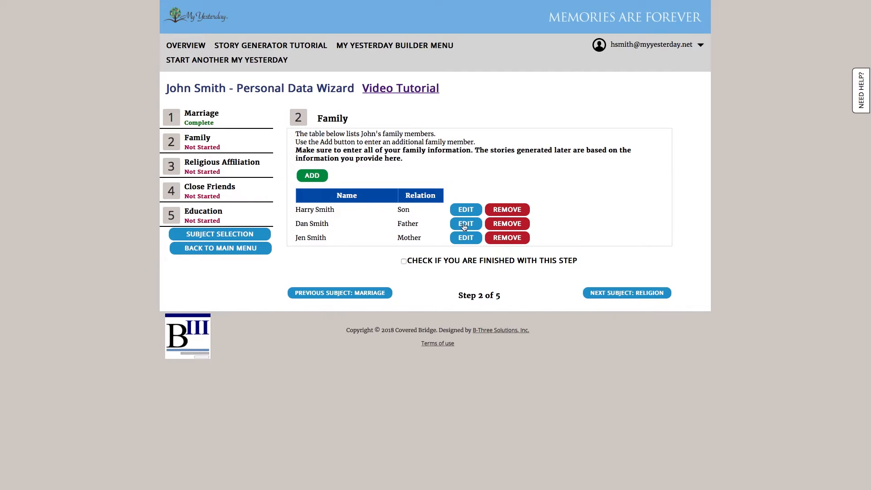
- Add a Mrs family member with her first and last names, gender Female
click(319, 176)
click(265, 197)
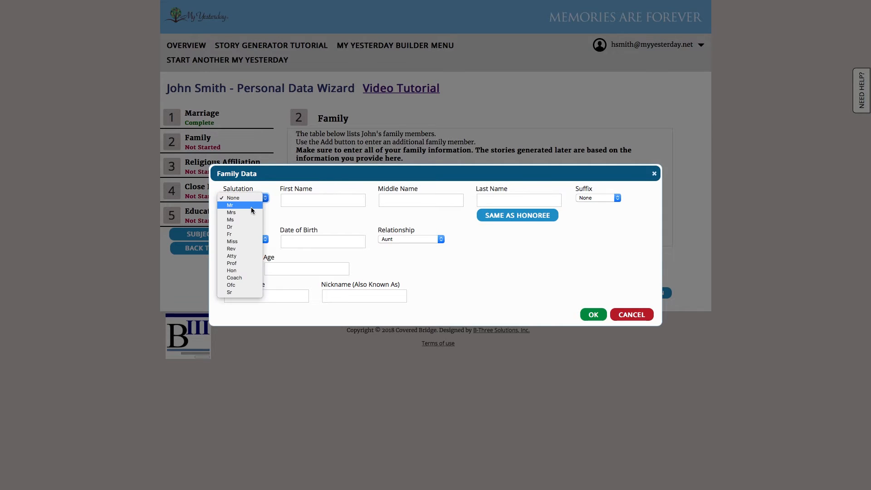
click(250, 214)
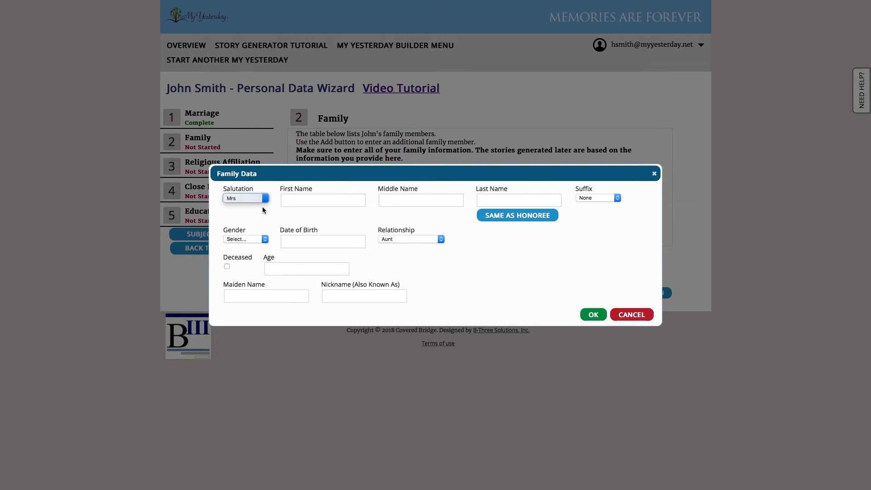
click(309, 205)
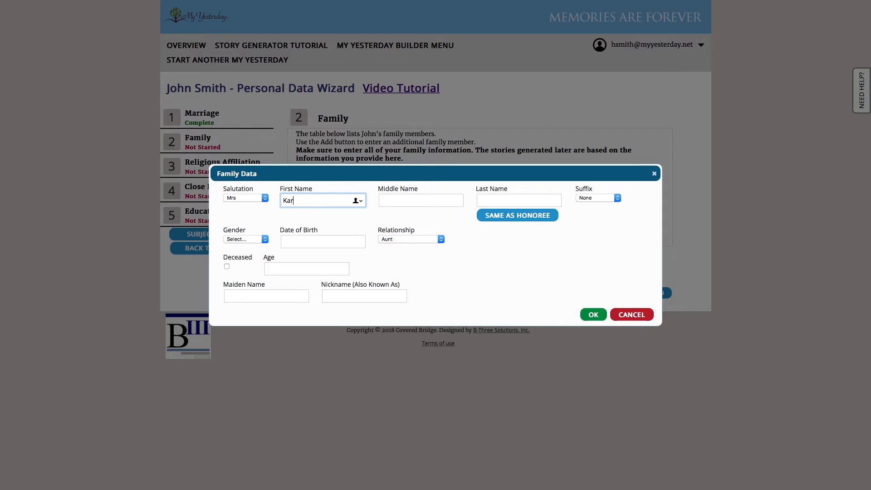
key(Tab)
key(Tab)
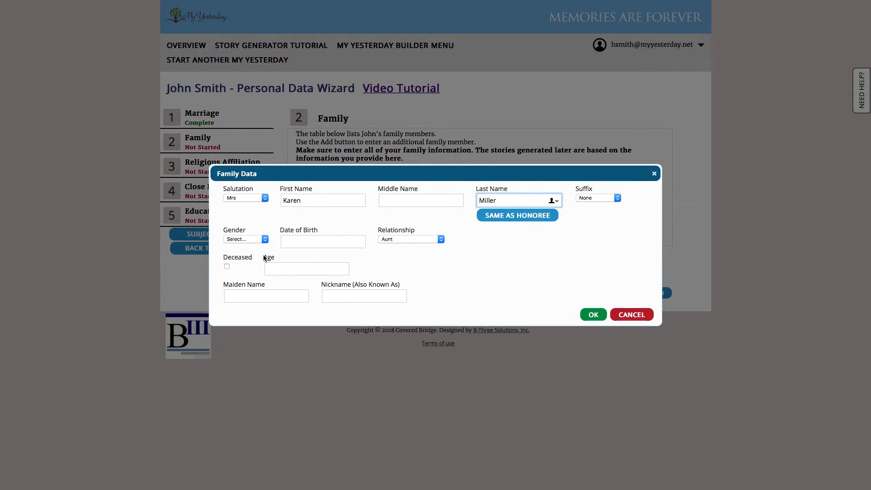
click(266, 240)
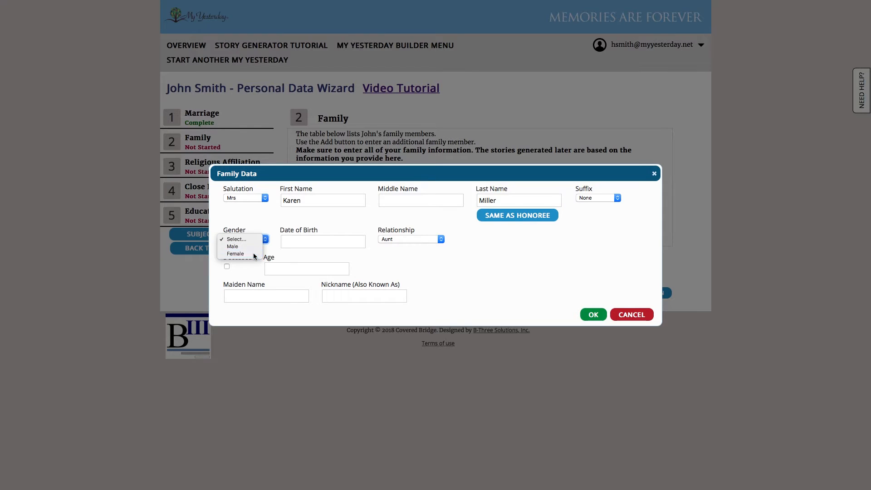
click(236, 253)
click(293, 243)
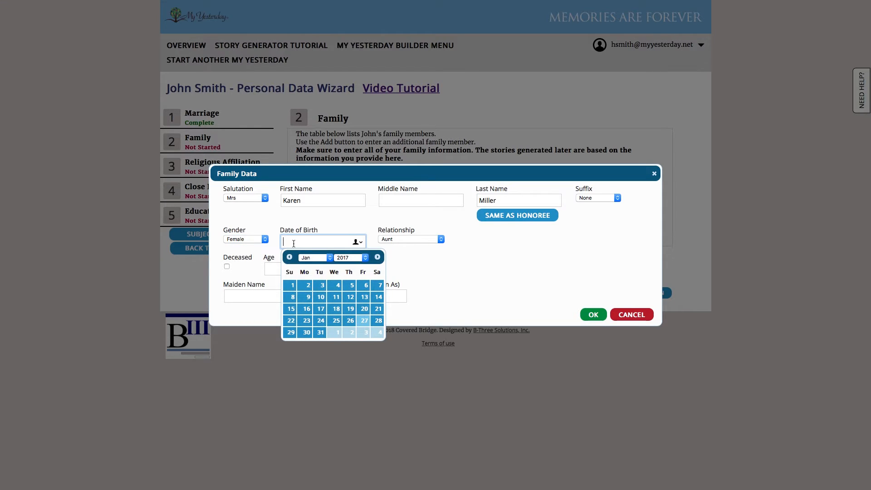
text(09/6/197)
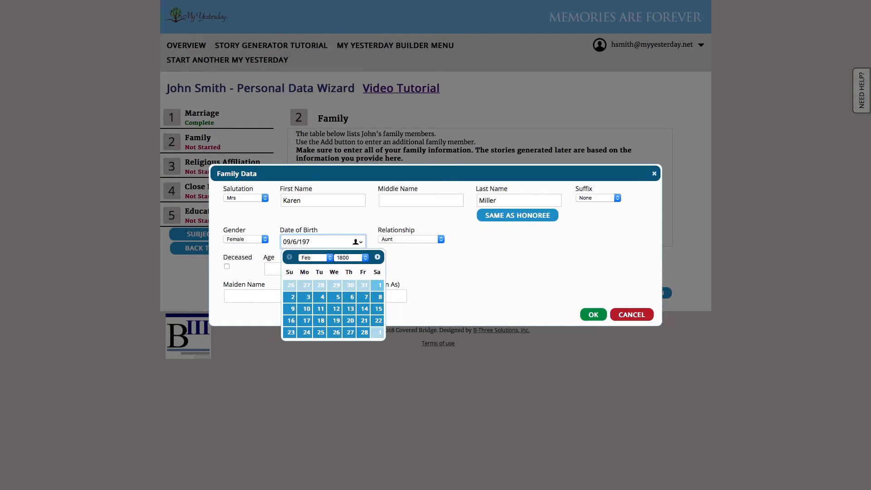
text(8)
click(466, 287)
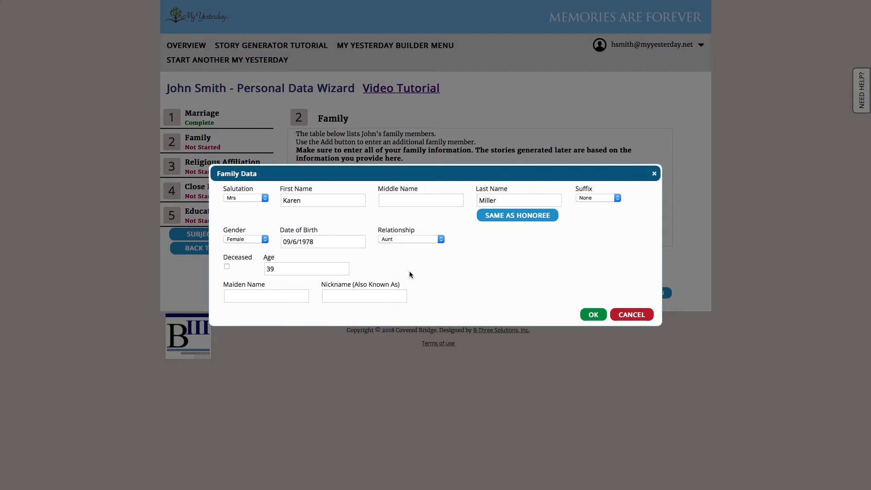
click(429, 239)
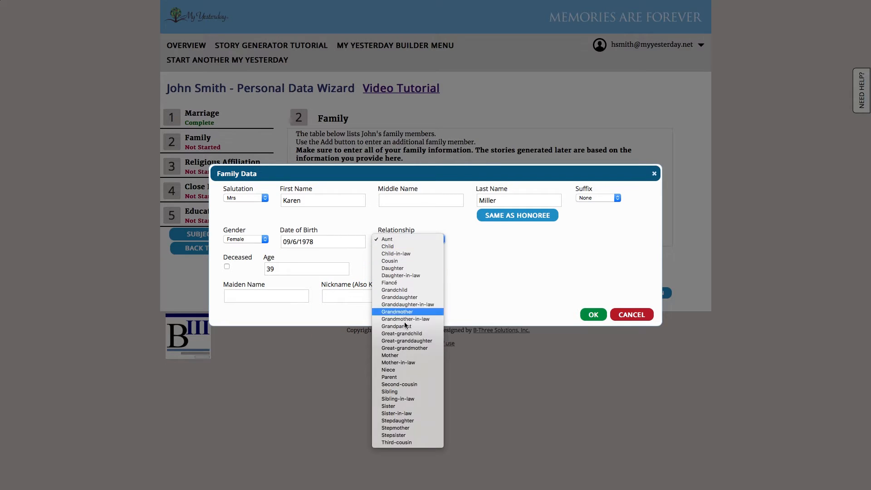
click(390, 406)
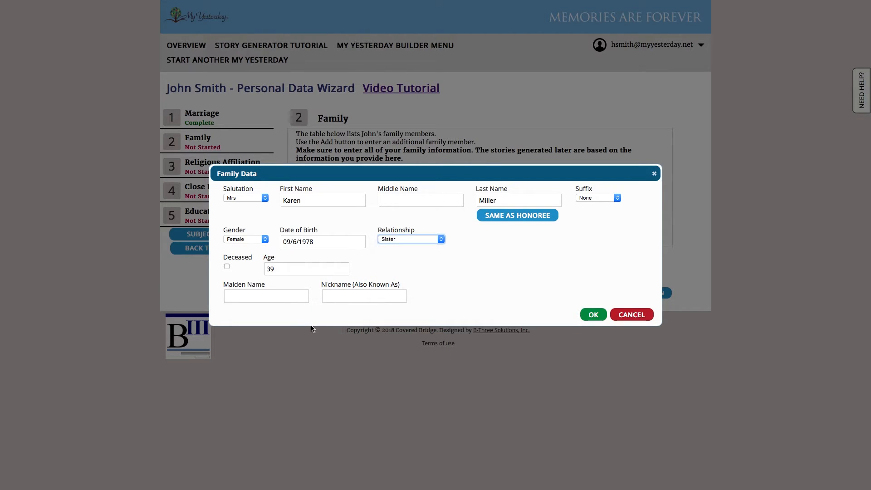
click(252, 295)
text(Smith)
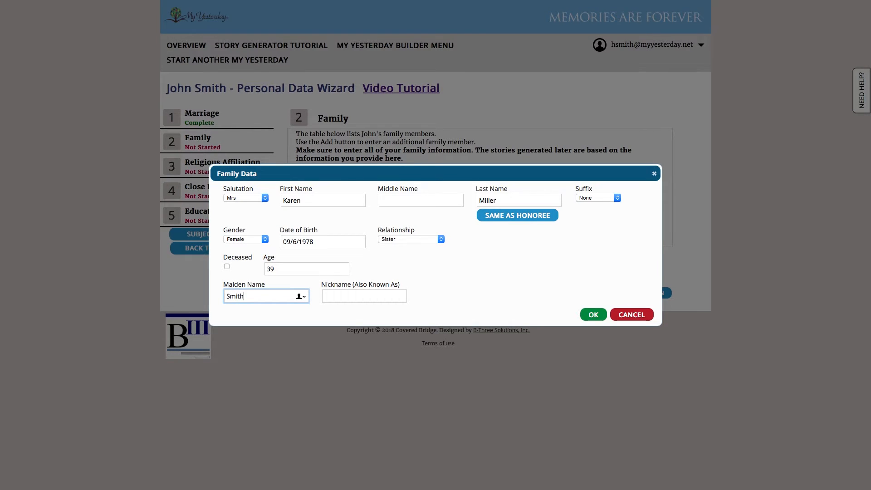
click(587, 315)
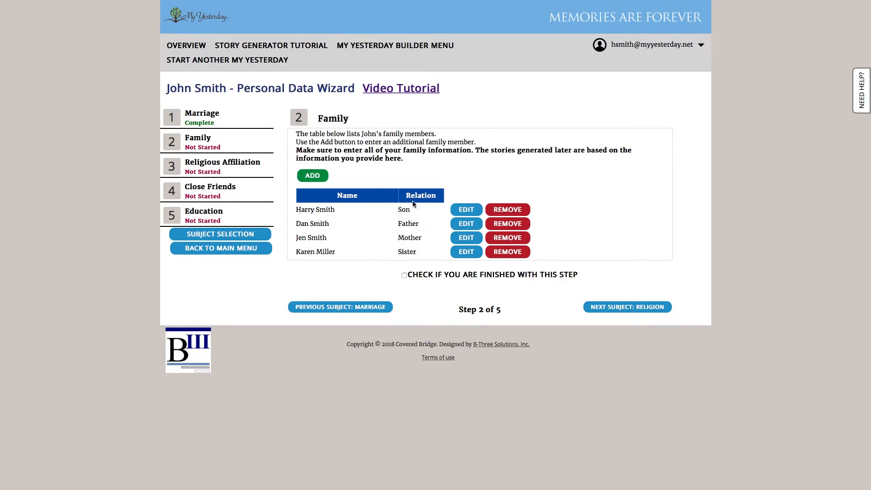
- Mark the Family step finished and advance to the Religious Affiliation step
click(404, 275)
click(611, 311)
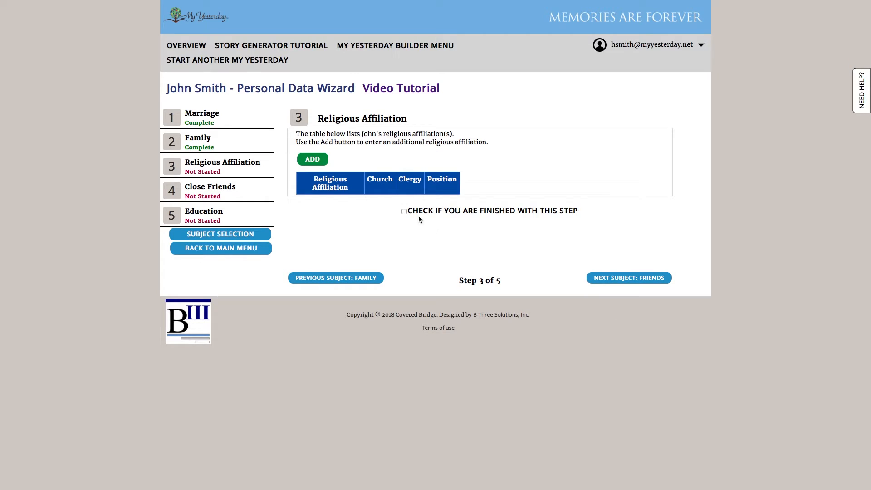
- Add a Catholic religious affiliation at the church Our Lady of Joy Parish
click(311, 159)
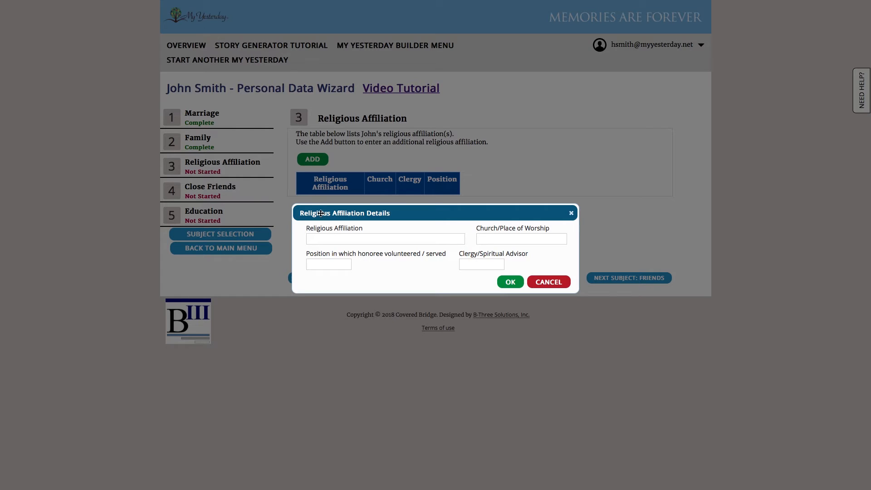
click(329, 240)
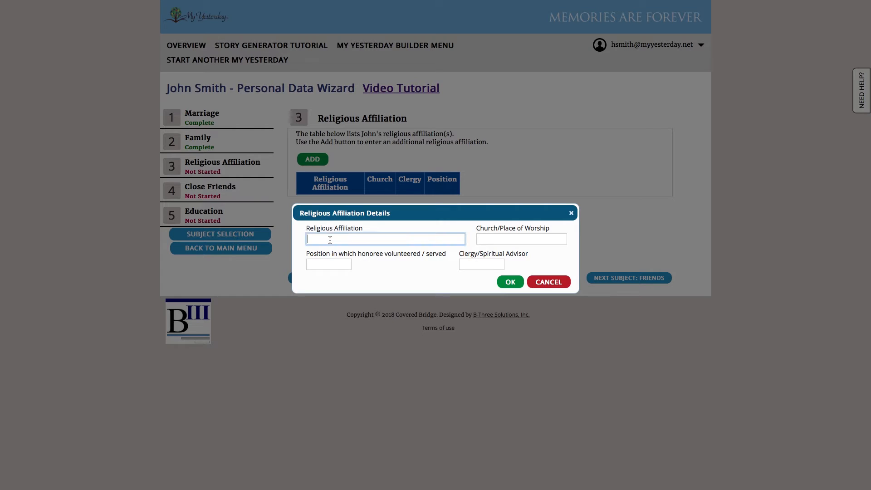
key(Tab)
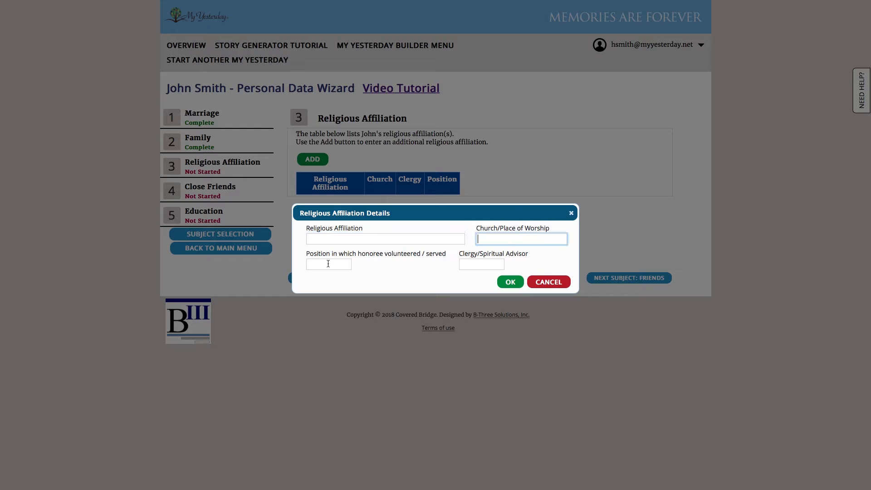
click(327, 264)
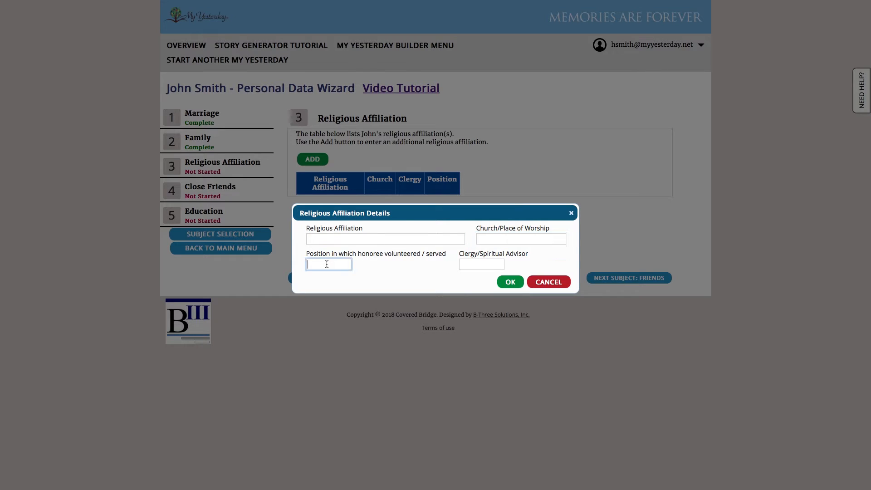
click(492, 262)
click(406, 241)
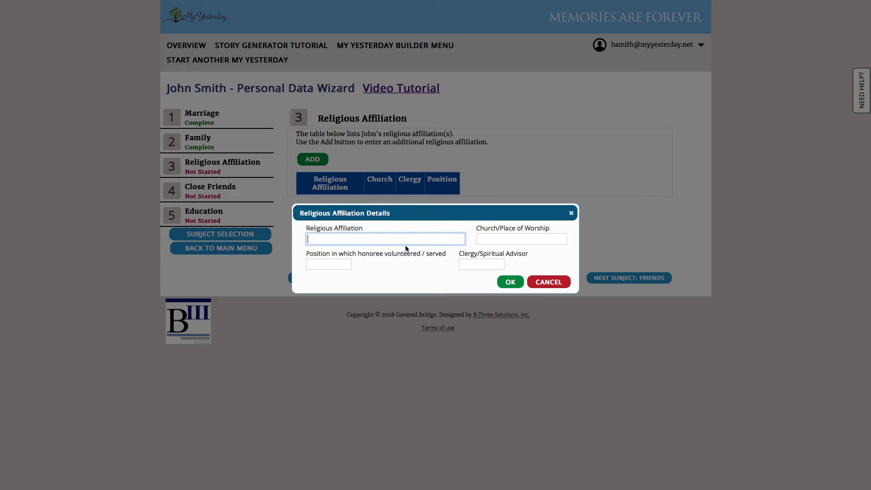
text(Catholic)
key(Tab)
text(Out )
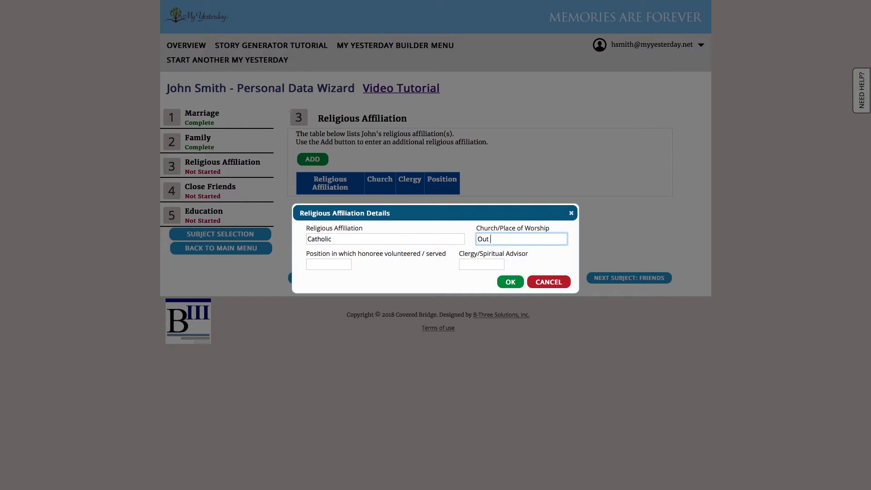
text( Lady of JO)
key(BackSpace)
text(oy PArish)
key(BackSpace)
key(BackSpace)
key(BackSpace)
key(BackSpace)
key(BackSpace)
text(arish)
- Enter position Usher and the clergy advisor, save, and mark the religion step finished
click(346, 263)
text(Usher)
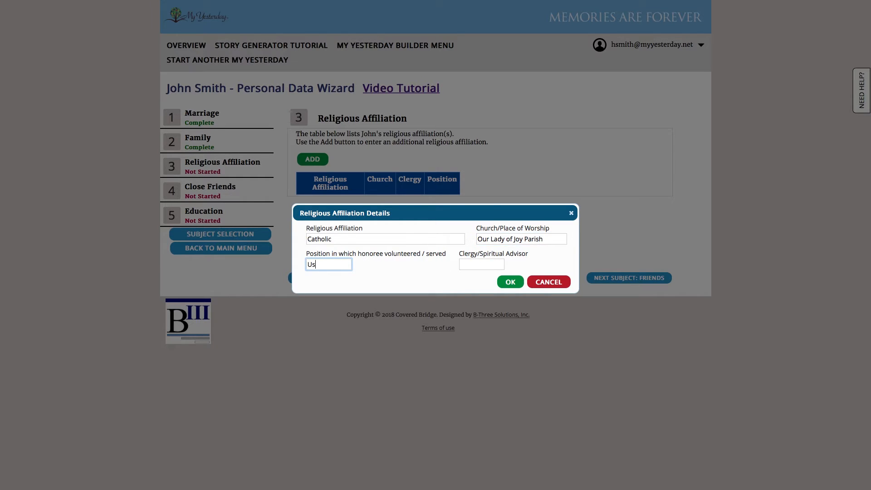
click(492, 266)
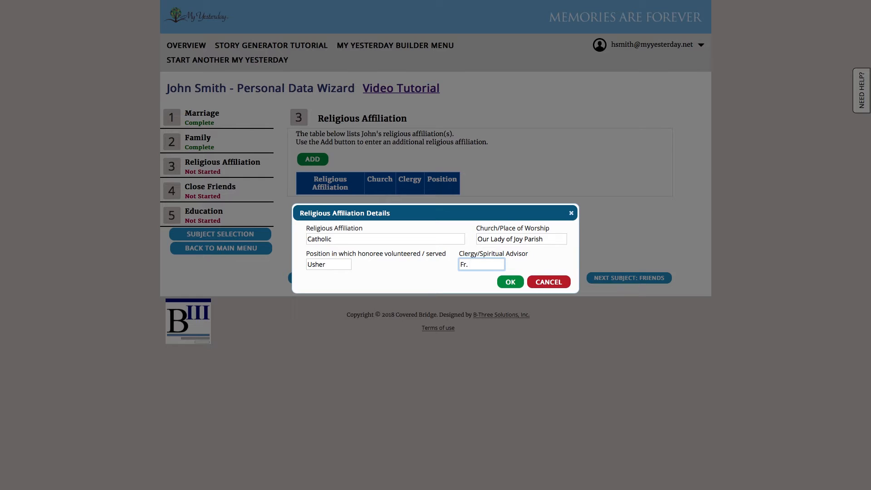
text(Fr. McHenrty)
click(504, 281)
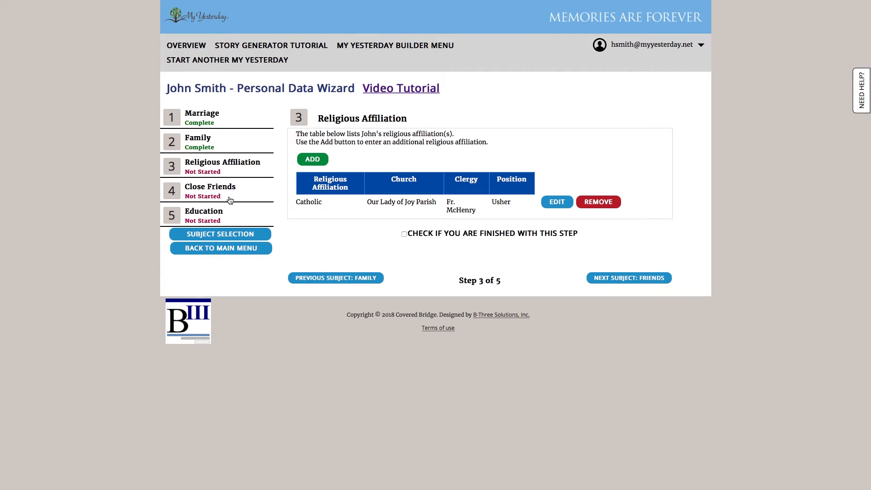
click(437, 234)
- On Close Friends, add a Mr friend with his first and last names
click(654, 278)
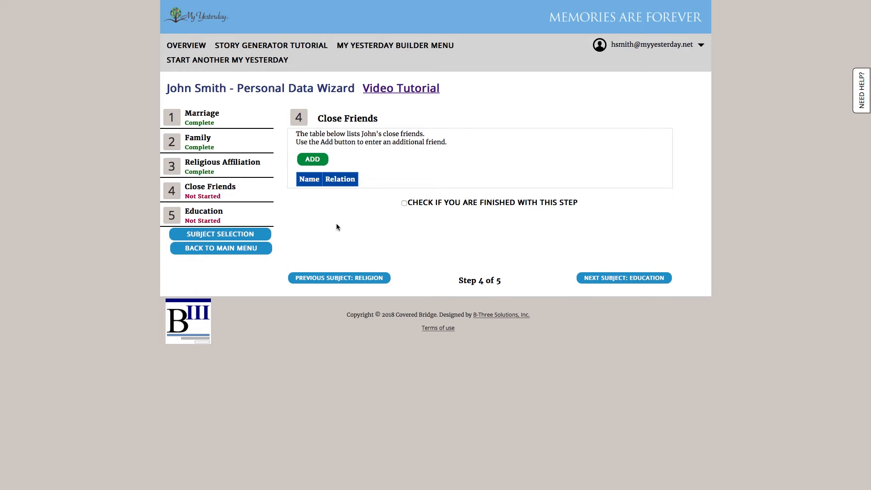
click(310, 159)
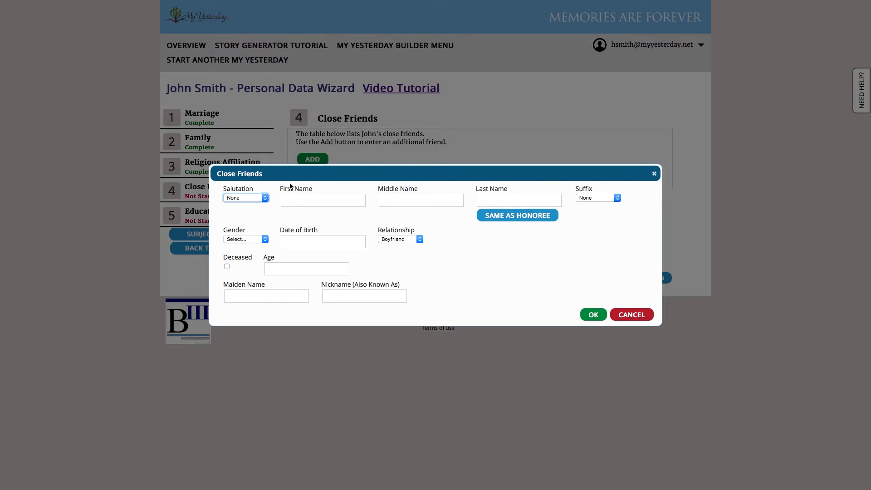
click(266, 198)
click(254, 204)
click(301, 202)
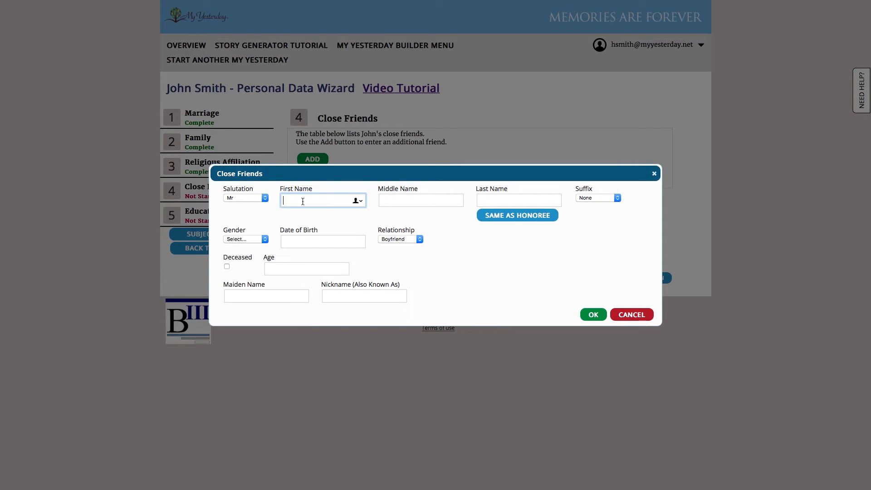
key(Tab)
key(Tab)
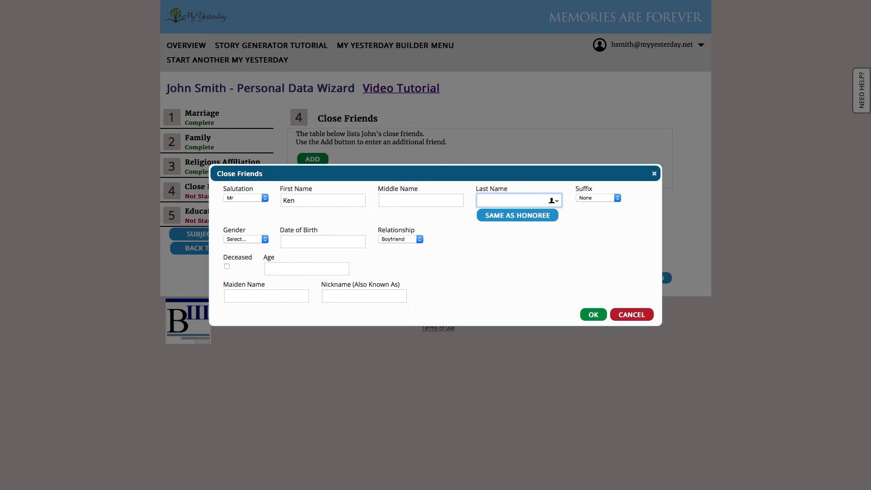
- Set the friend as Male, born 09/09/1965, relationship Friend, and save
click(244, 239)
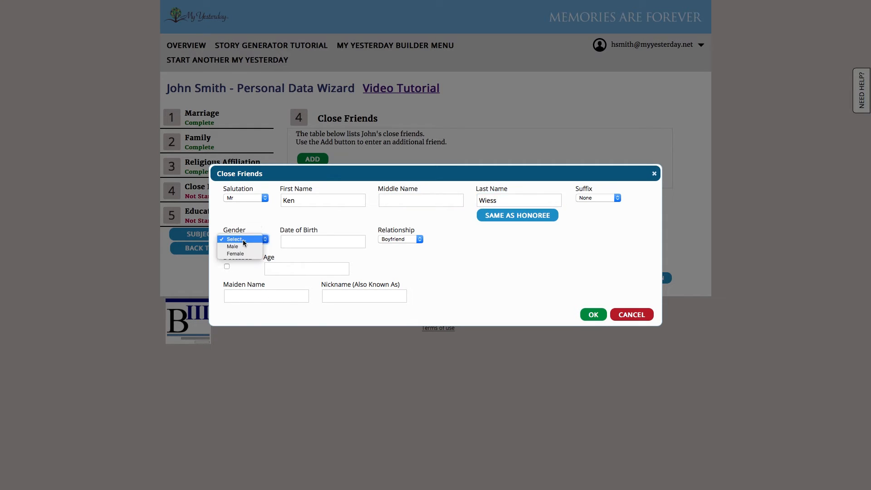
click(241, 246)
click(294, 242)
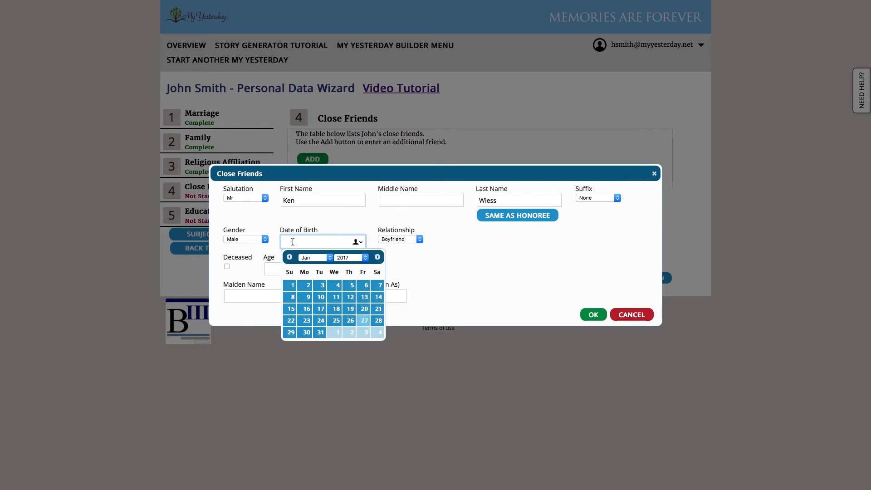
text(09/09/1)
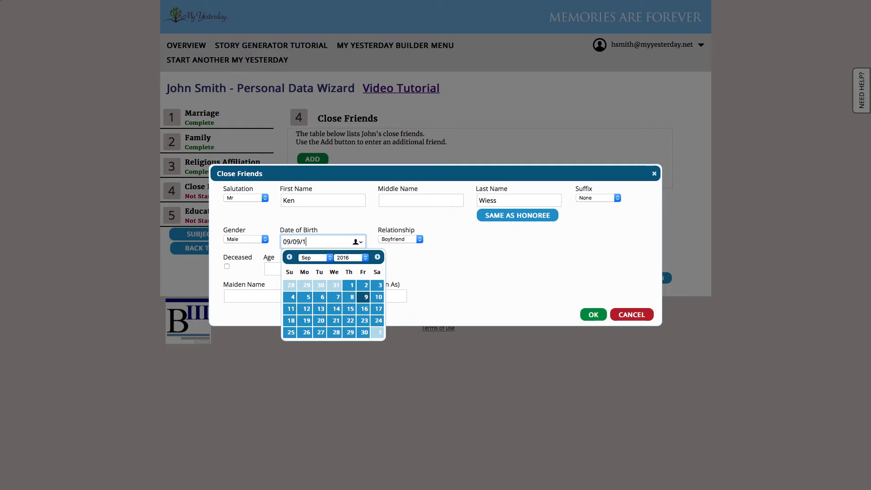
text(6965)
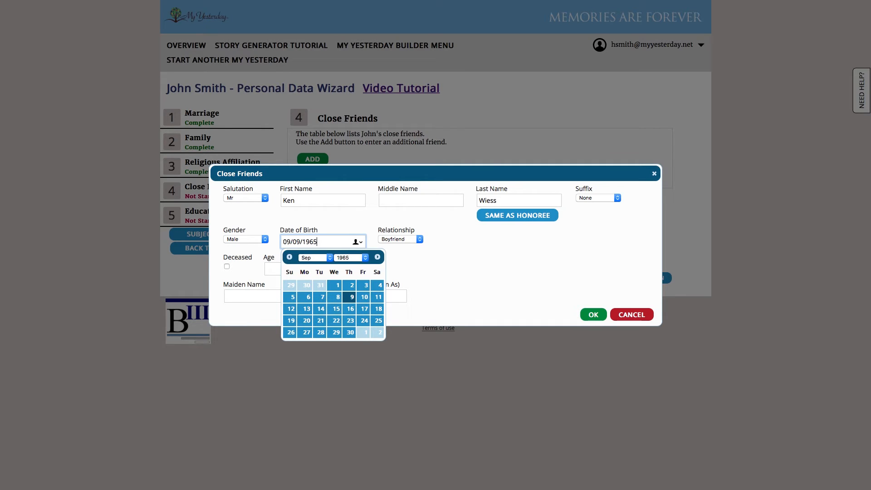
key(Tab)
click(397, 239)
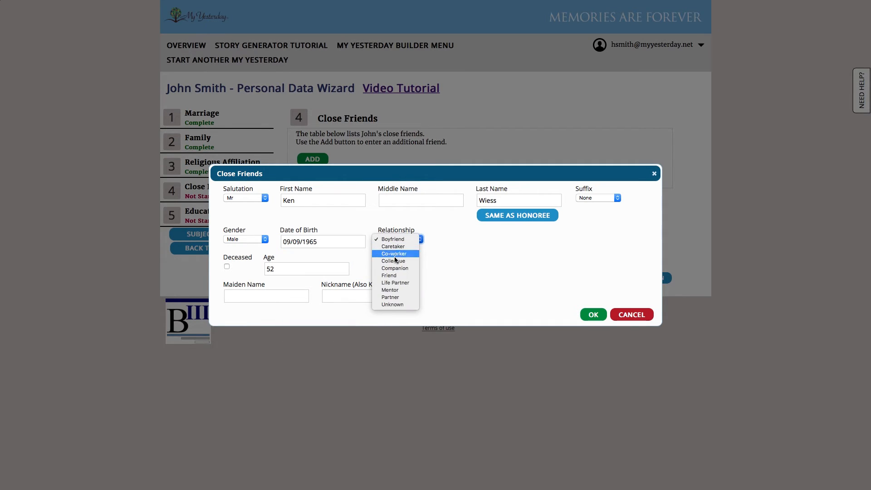
click(393, 276)
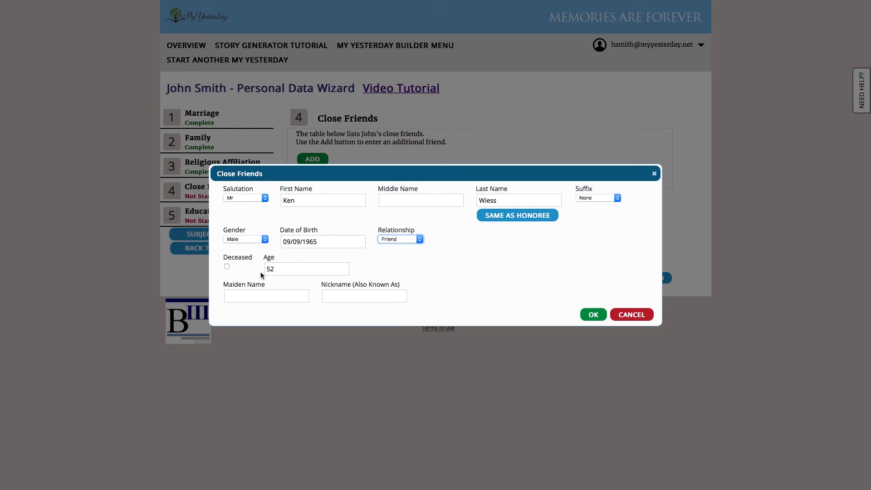
click(592, 314)
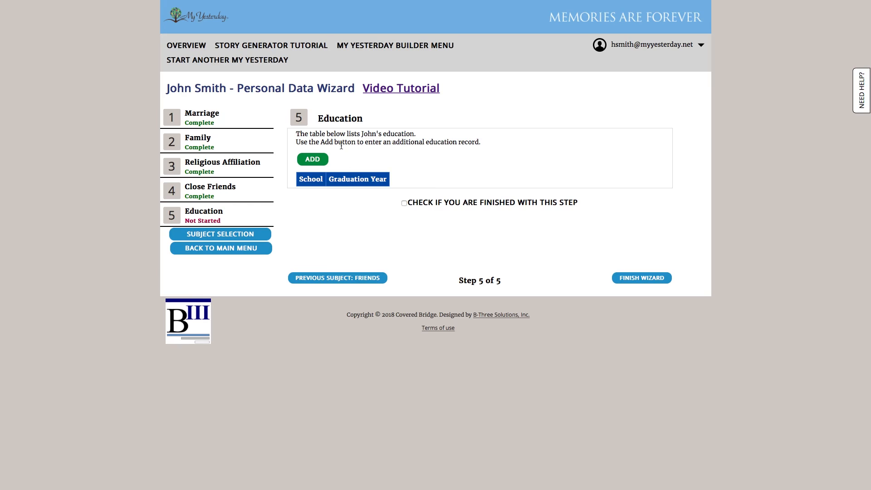
- Start a new education record for Brookfield High School with graduation year 1983
click(308, 159)
click(374, 237)
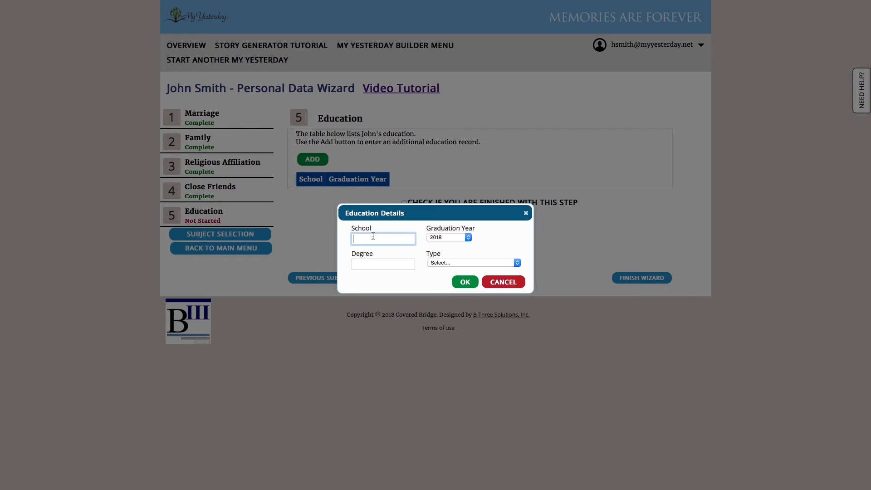
text(High Sc)
key(BackSpace)
key(BackSpace)
key(BackSpace)
key(BackSpace)
key(BackSpace)
key(BackSpace)
text(Brookfield High School)
click(452, 237)
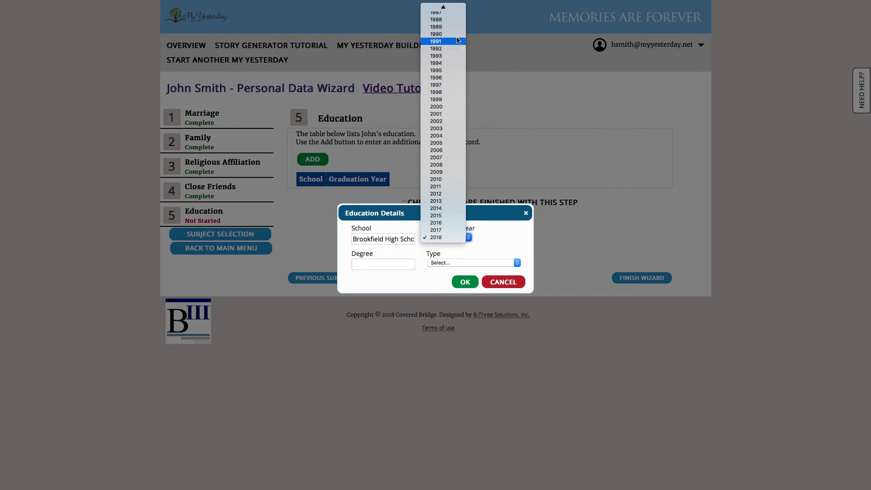
scroll(445, 59, up, 5)
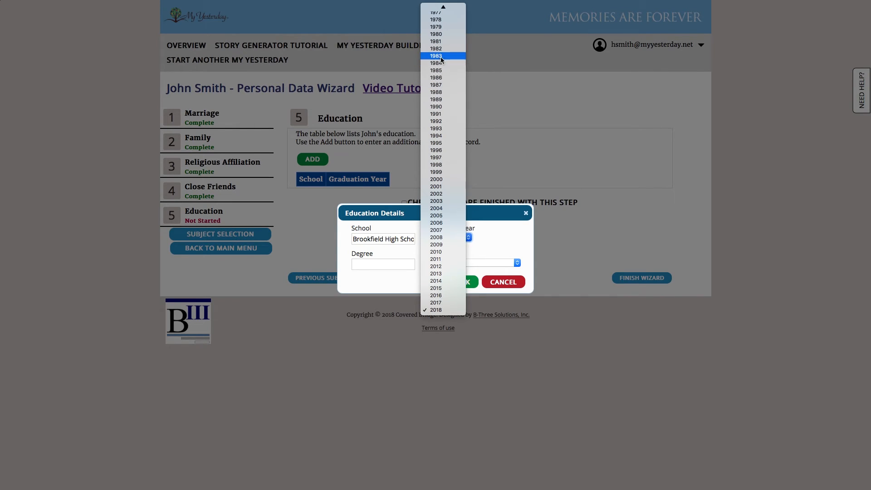
click(440, 55)
- Give it degree 'High School' and type High School Graduate, then save the record
click(375, 263)
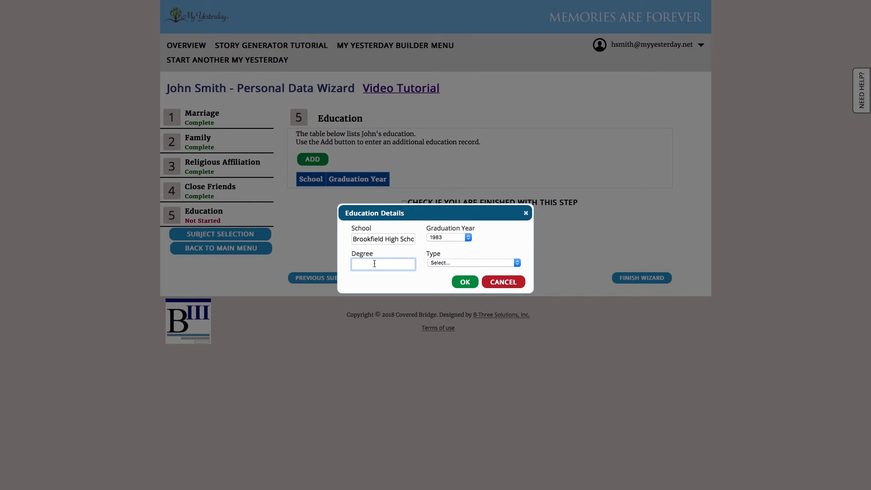
text(High School)
click(468, 262)
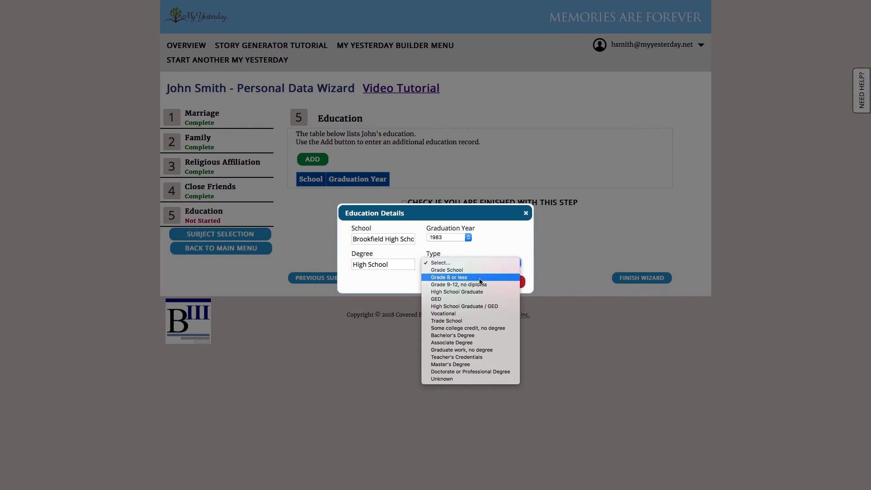
click(472, 292)
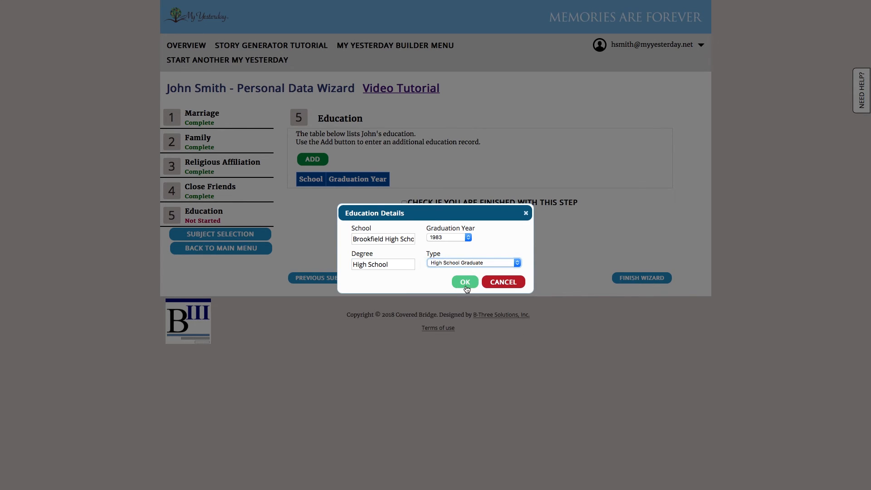
click(467, 286)
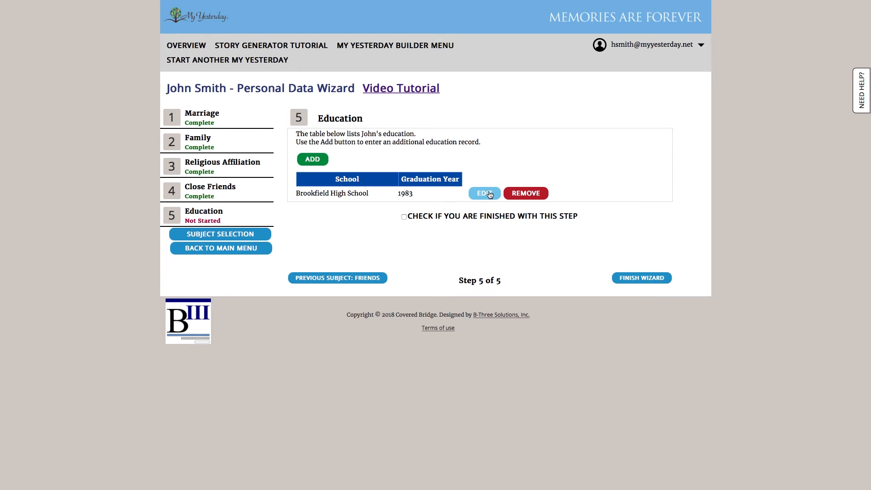
- Save a University of Texas record: graduated 1987, degree Chemistry, type Bachelor's Degree
click(321, 162)
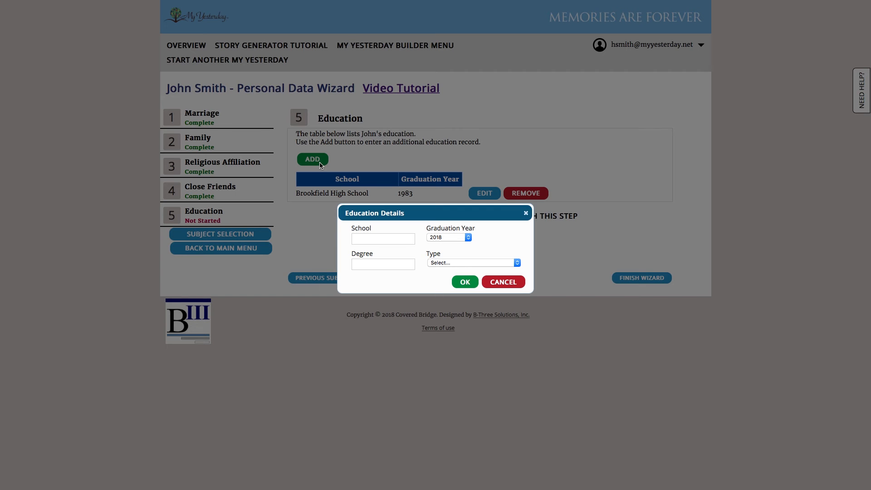
click(378, 239)
text(Un)
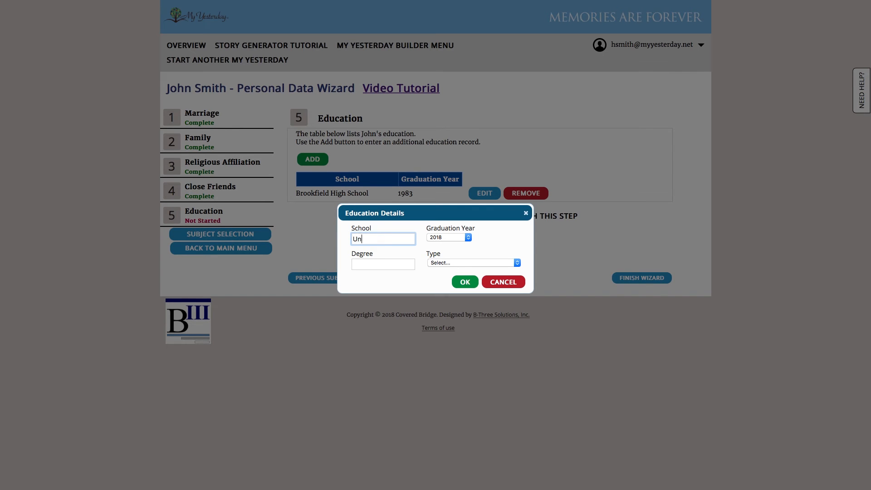
text(iversity of Texas)
click(453, 238)
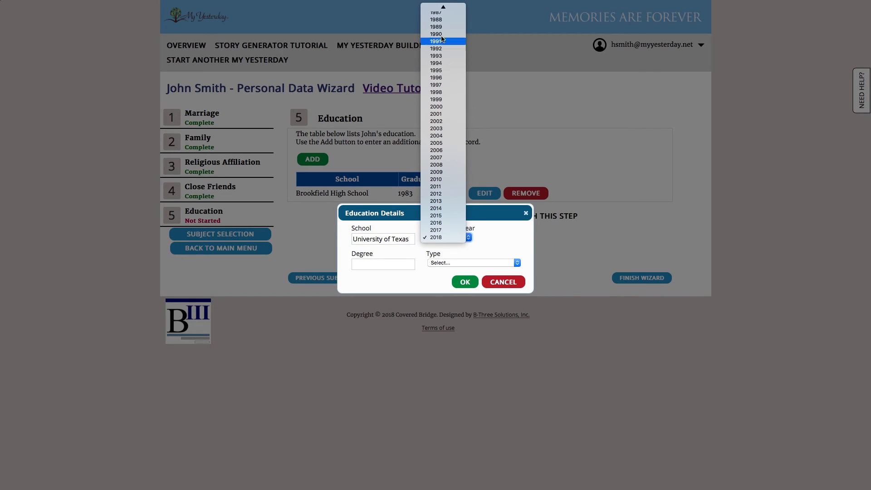
mouse_move(438, 7)
click(442, 55)
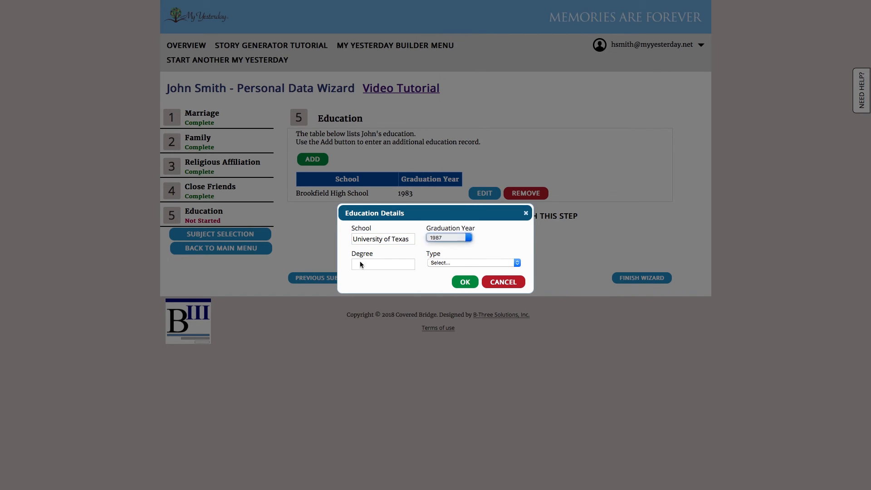
click(362, 266)
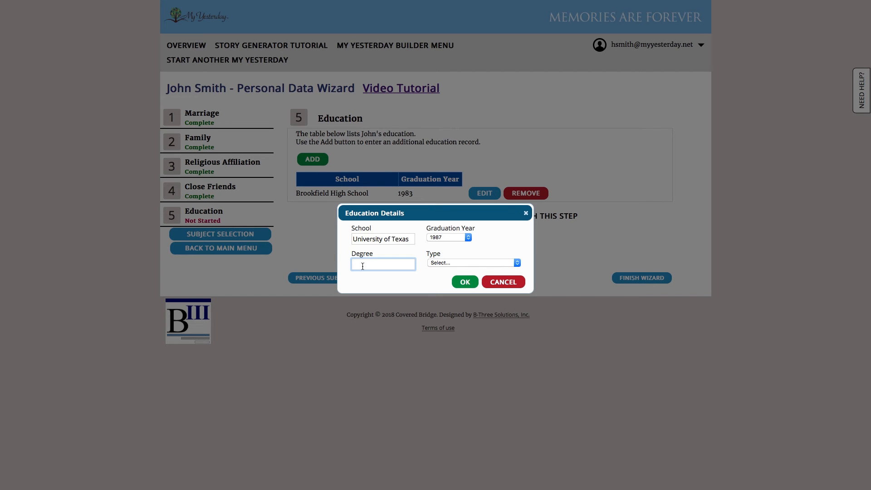
text(Chemistry)
click(471, 263)
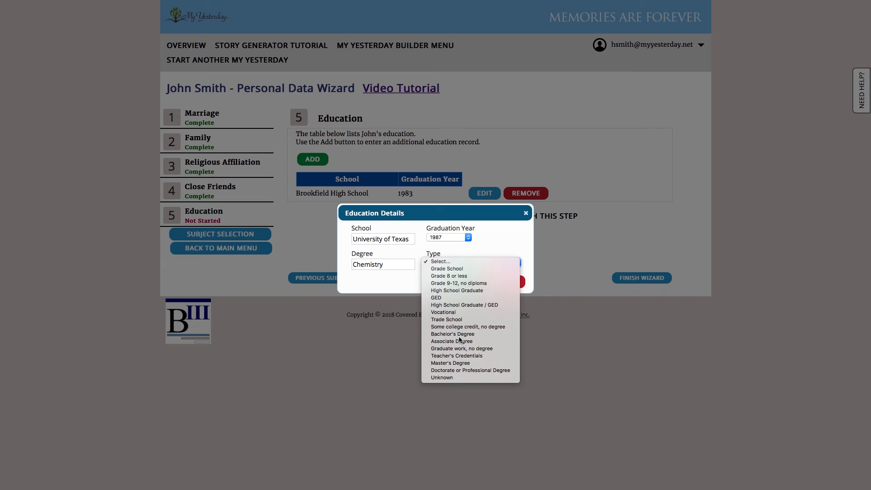
click(458, 336)
click(465, 283)
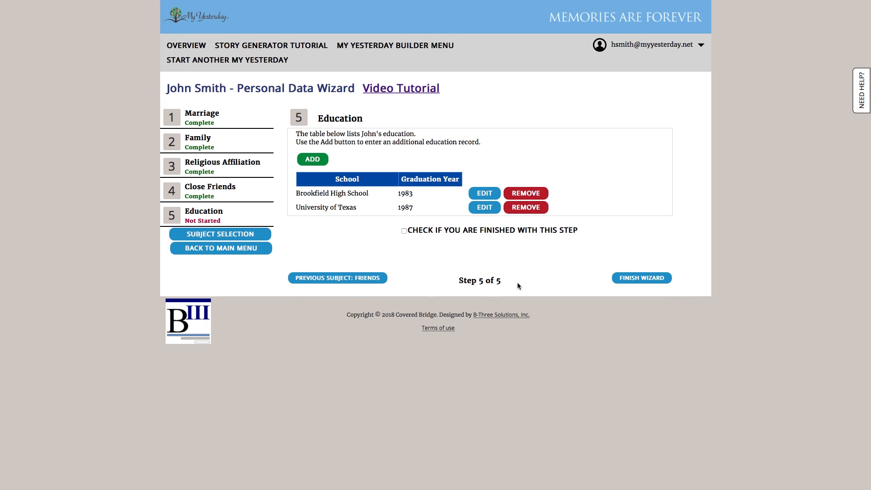
- Mark the Education step finished and finish the wizard, returning to the Builder Menu
click(431, 230)
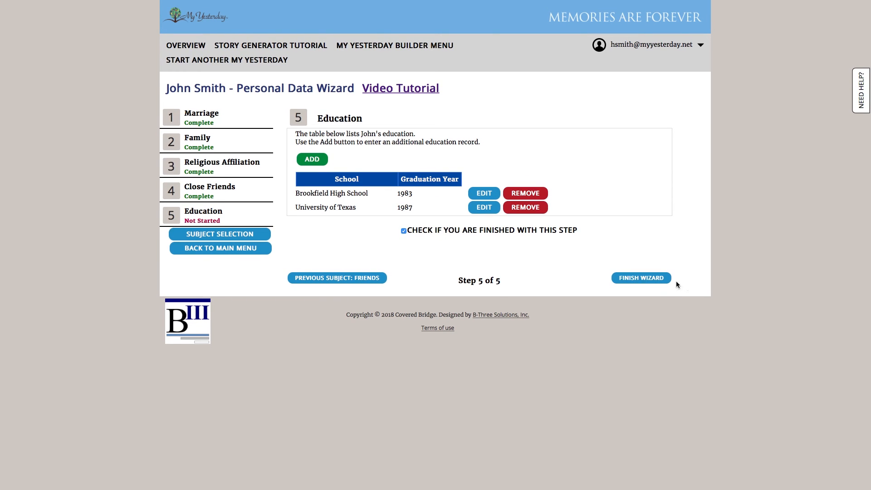
click(636, 280)
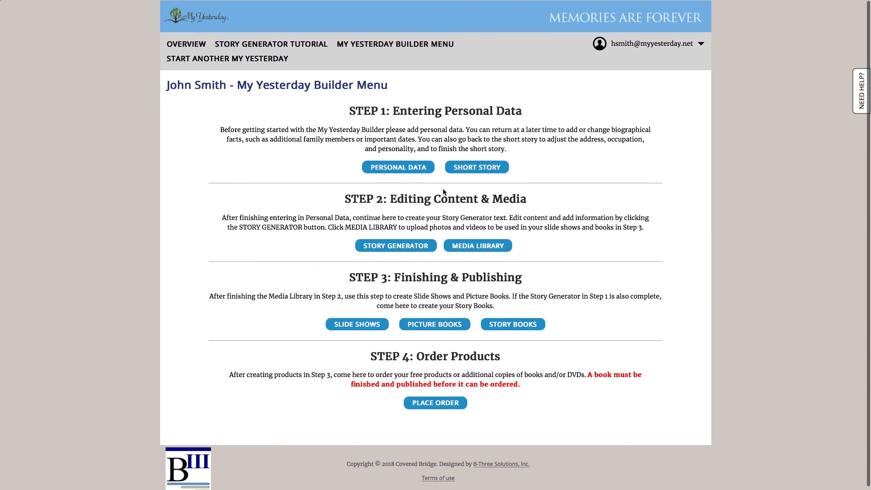
scroll(393, 176, down, 1)
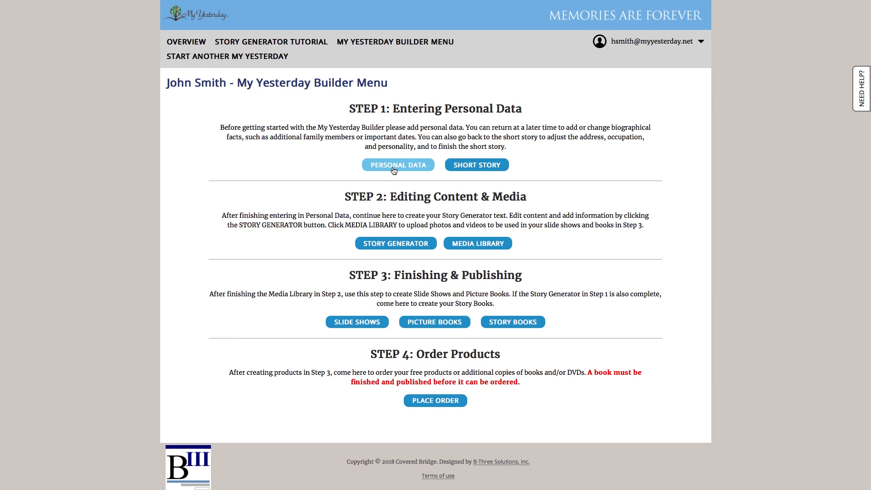
- Reopen Personal Data, go to Subject Selection, and tick Military Service
click(393, 170)
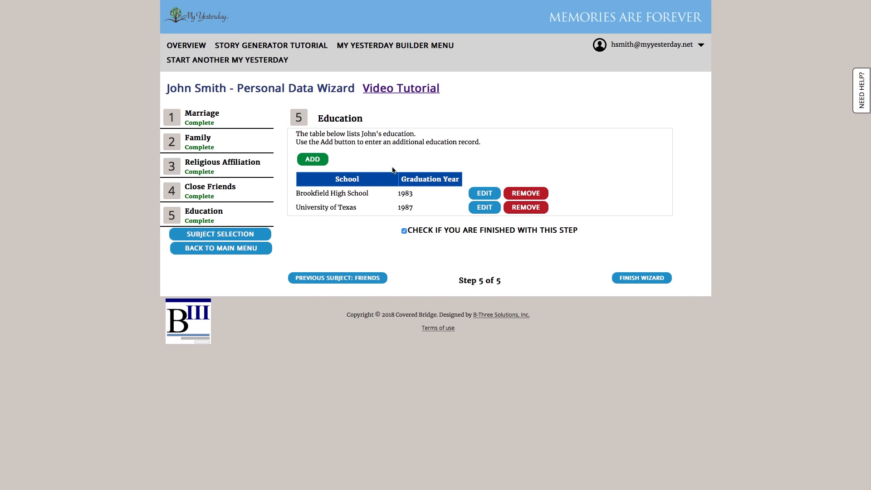
click(215, 169)
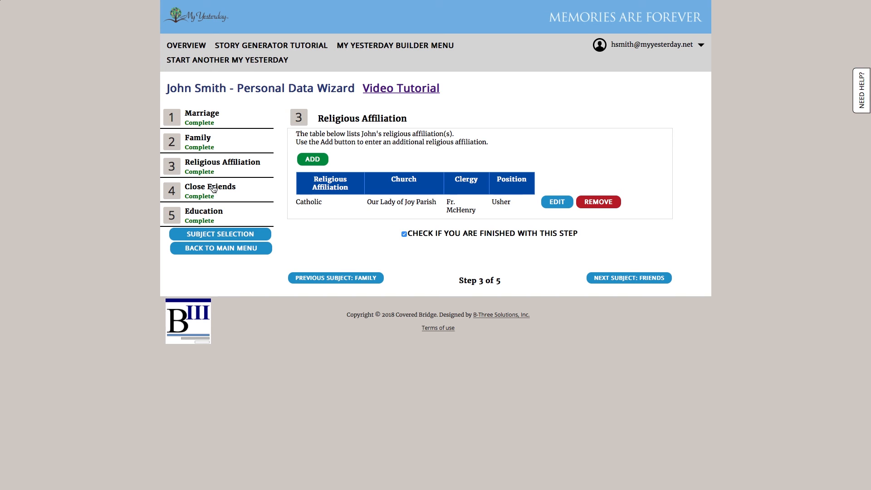
click(205, 216)
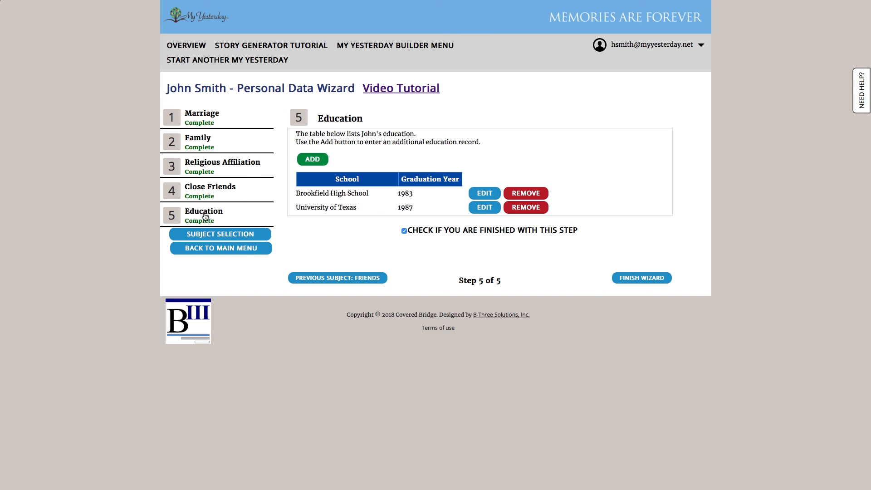
click(238, 240)
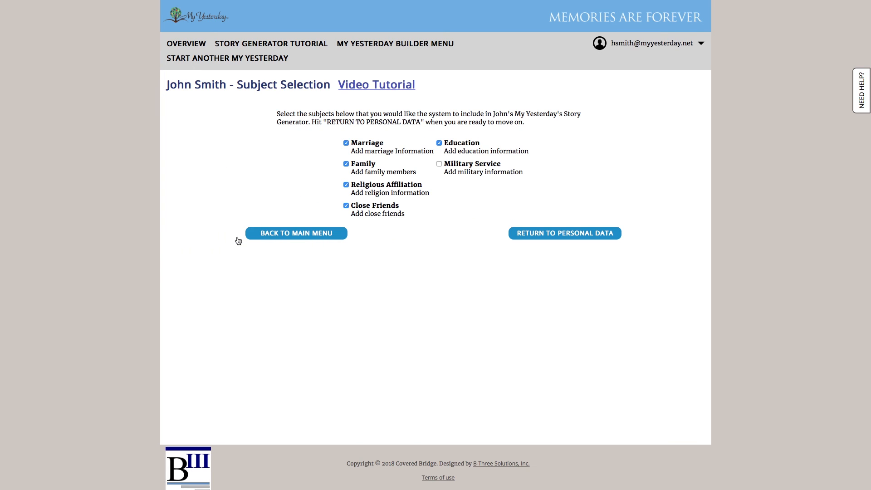
click(472, 166)
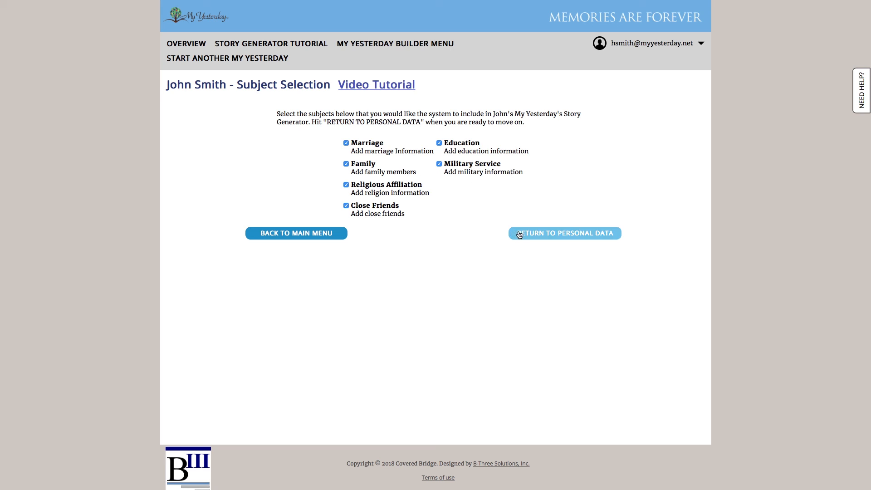